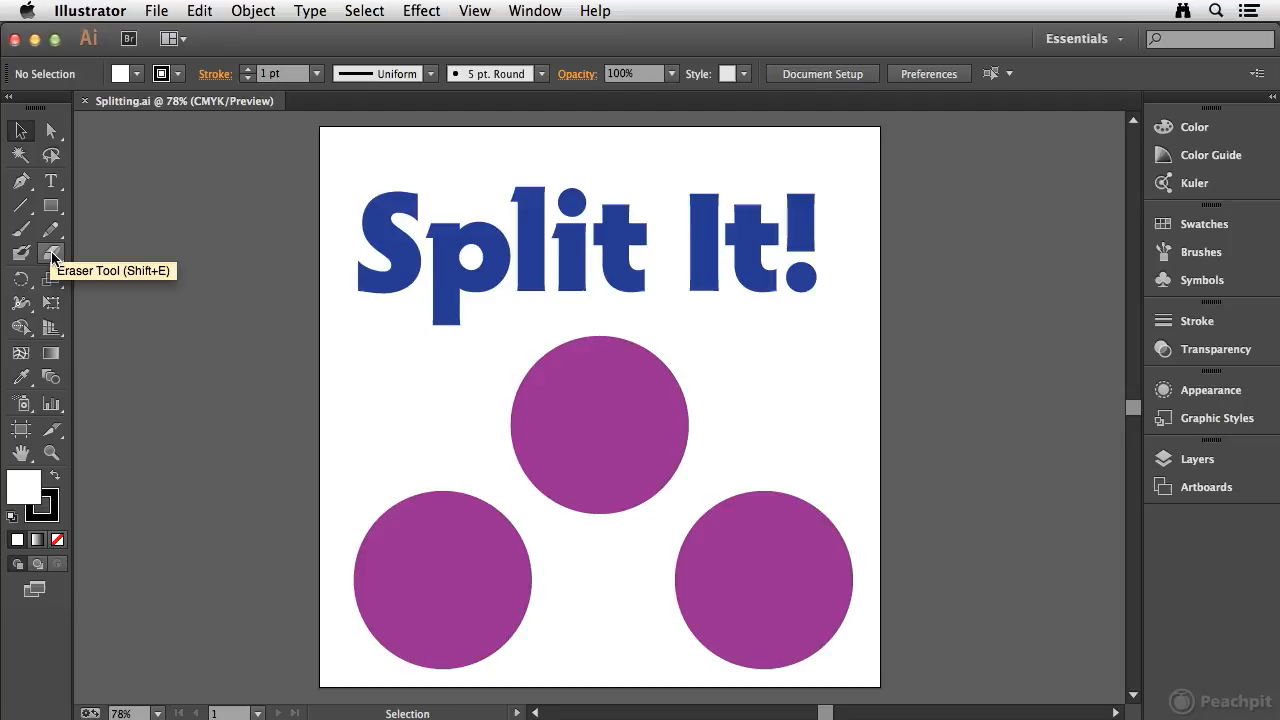
Activate the Eraser tool and select the upper middle circle as the object to erase.
click(57, 259)
mouse_move(62, 259)
mouse_down()
mouse_move(149, 280)
mouse_move(146, 303)
mouse_move(149, 255)
mouse_move(140, 300)
mouse_move(138, 262)
mouse_up()
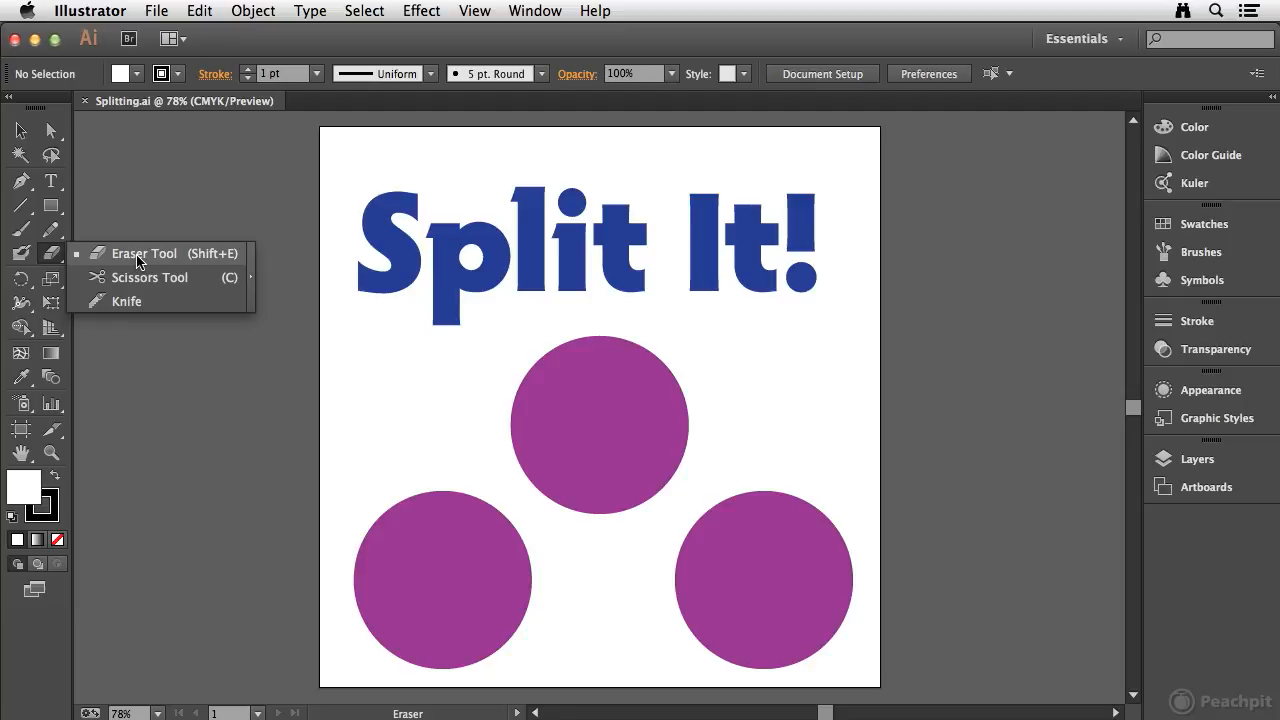
drag(113, 260, 114, 258)
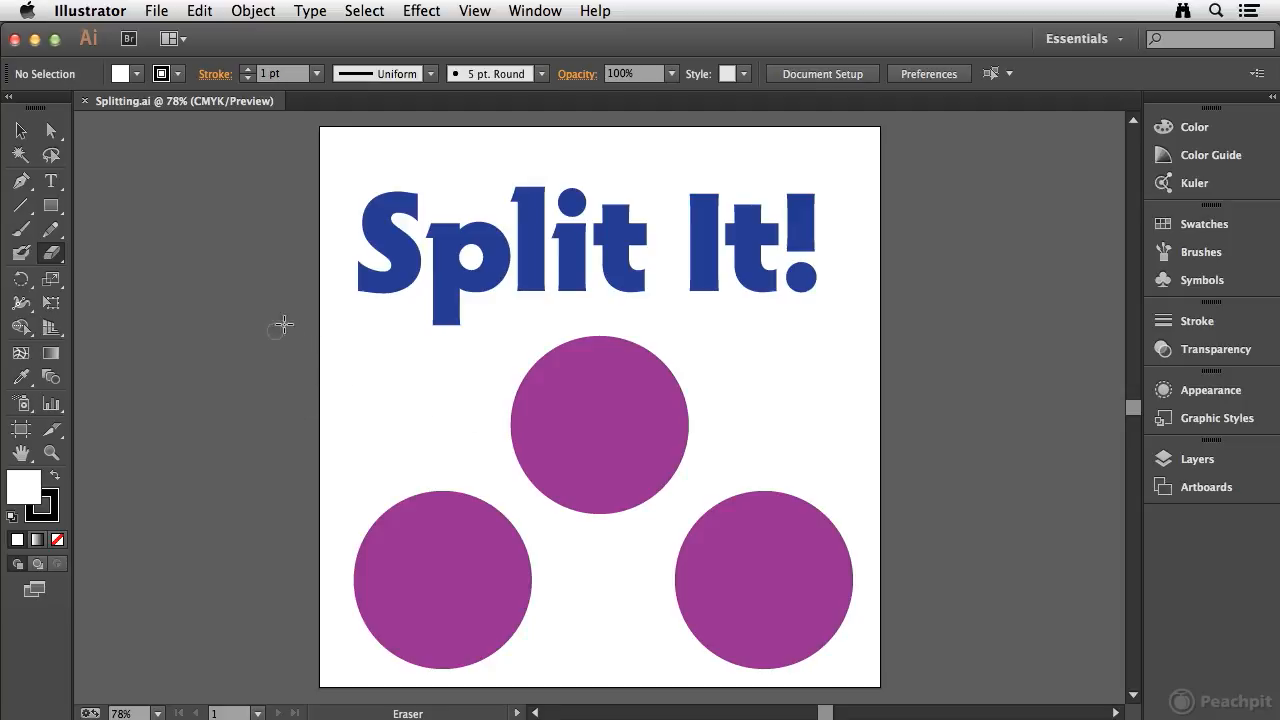
key(super)
super+click(586, 408)
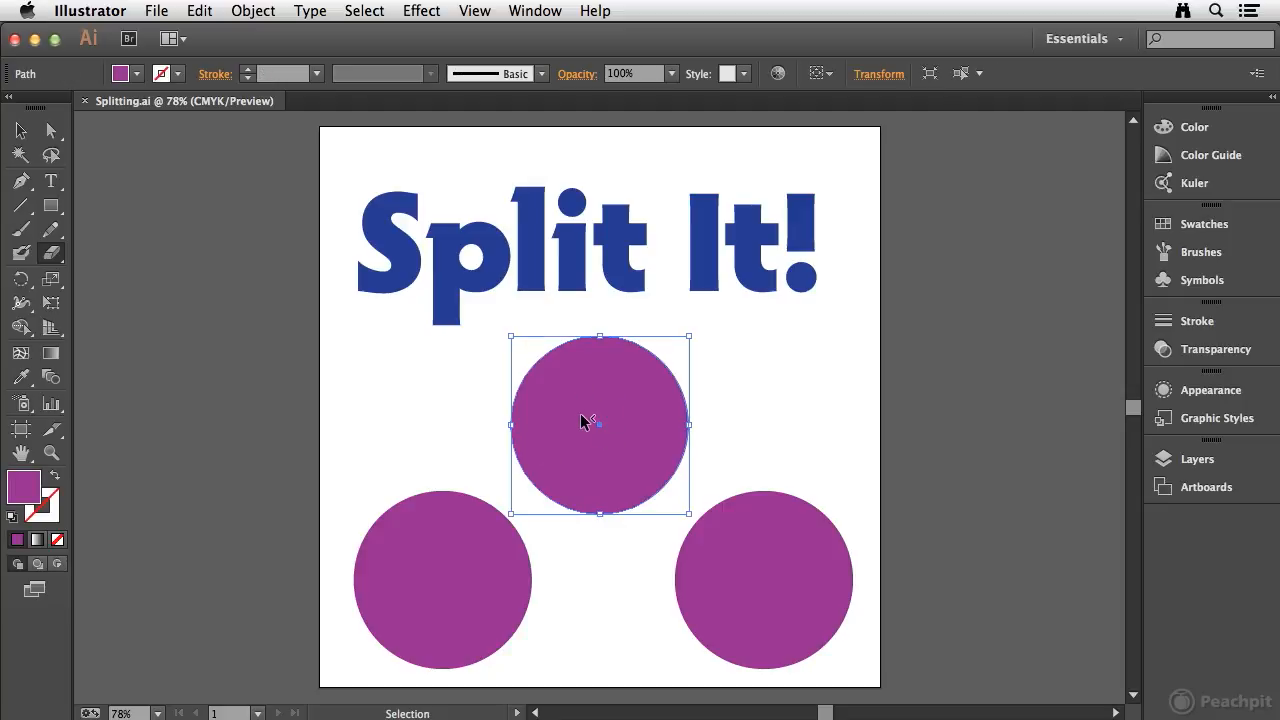
key(super)
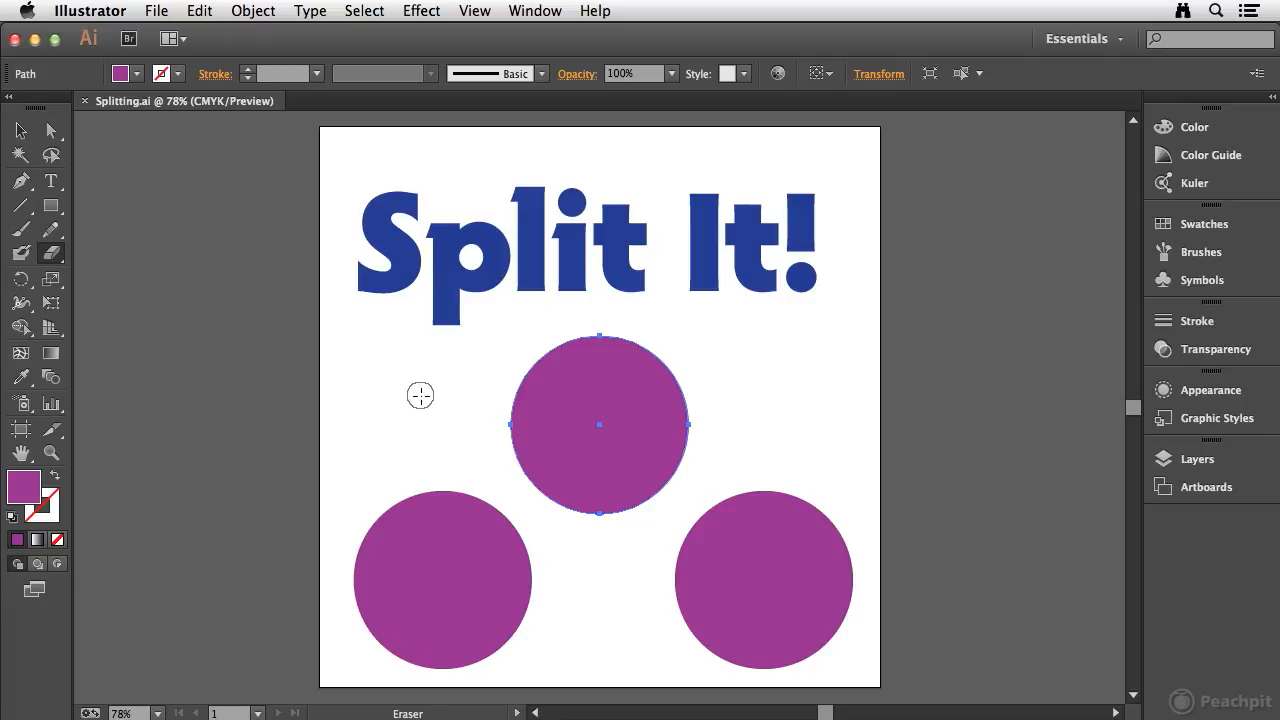
Accept the current Eraser options, reduce the eraser size, and erase a band across the selected upper circle to split it in two.
double_click(52, 262)
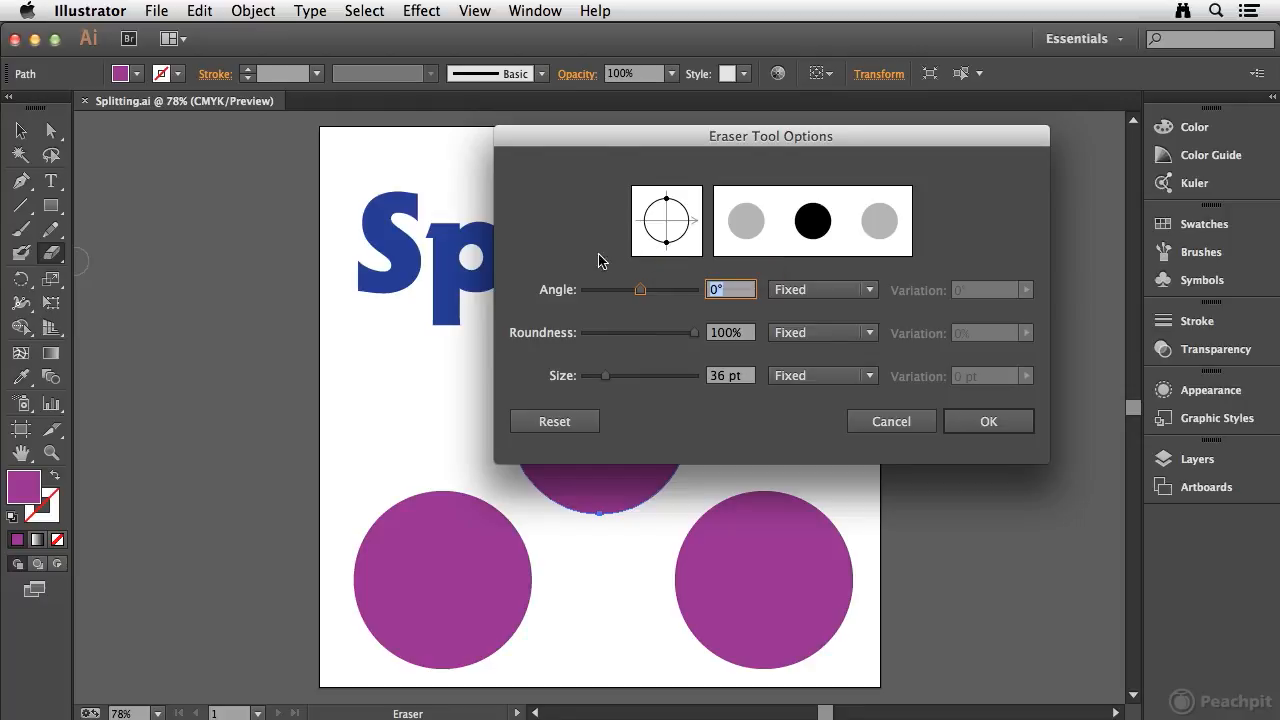
click(982, 421)
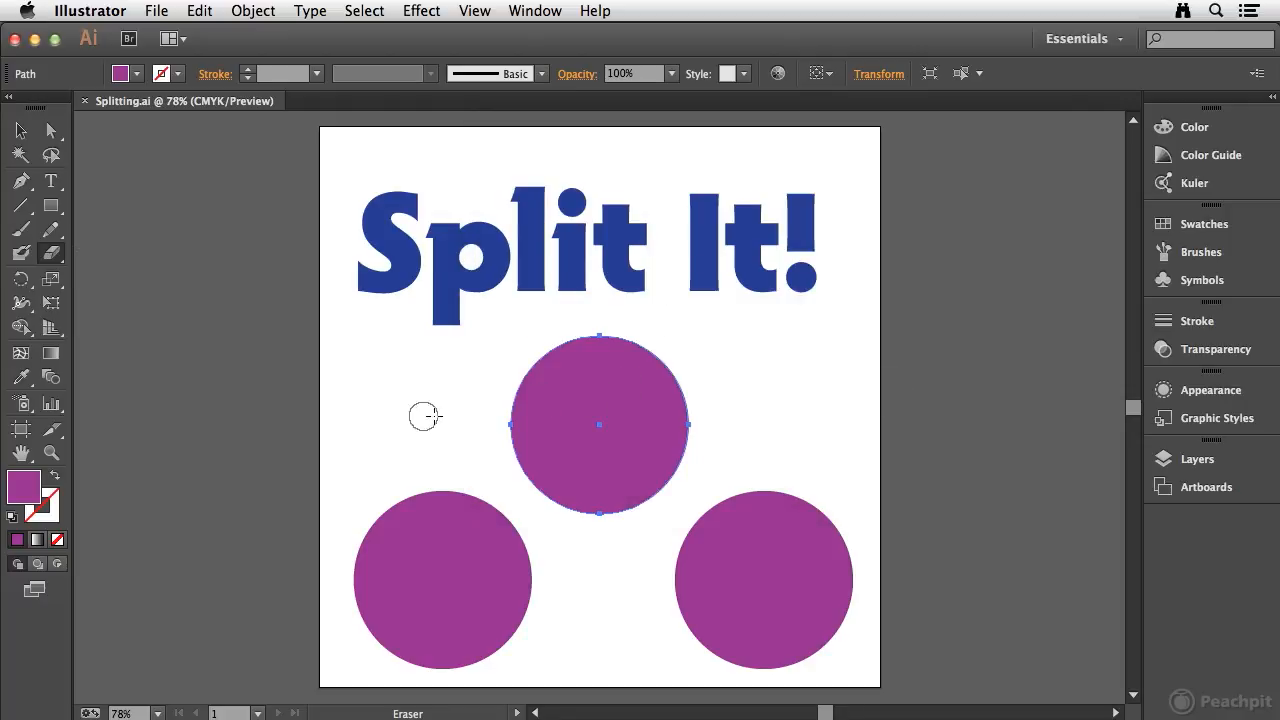
key(bracketleft)
key(bracketleft)
key(bracketleft)
key(bracketleft)
key(bracketleft)
key(bracketleft)
key(bracketleft)
key(bracketleft)
key(bracketleft)
key(bracketleft)
key(bracketleft)
key(bracketleft)
drag(428, 430, 720, 435)
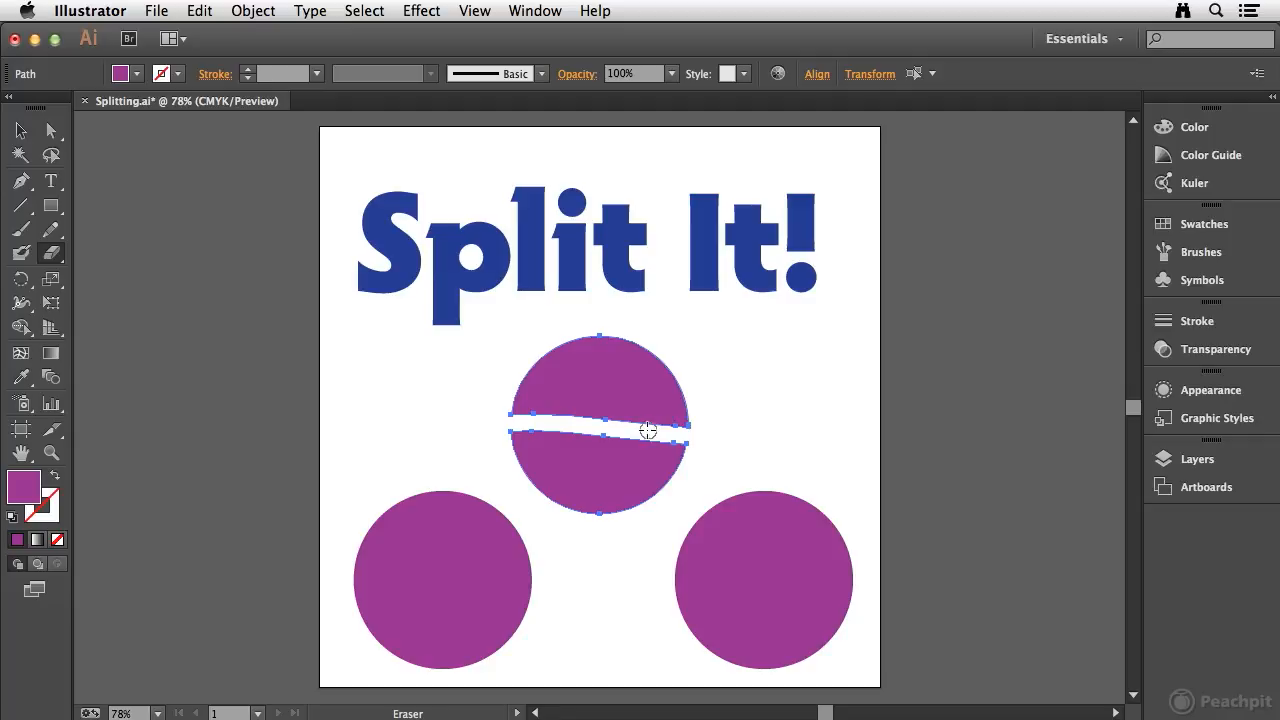
Move the top half of the split circle aside to the right and undo the move.
key(v)
click(474, 385)
click(593, 388)
drag(591, 381, 757, 374)
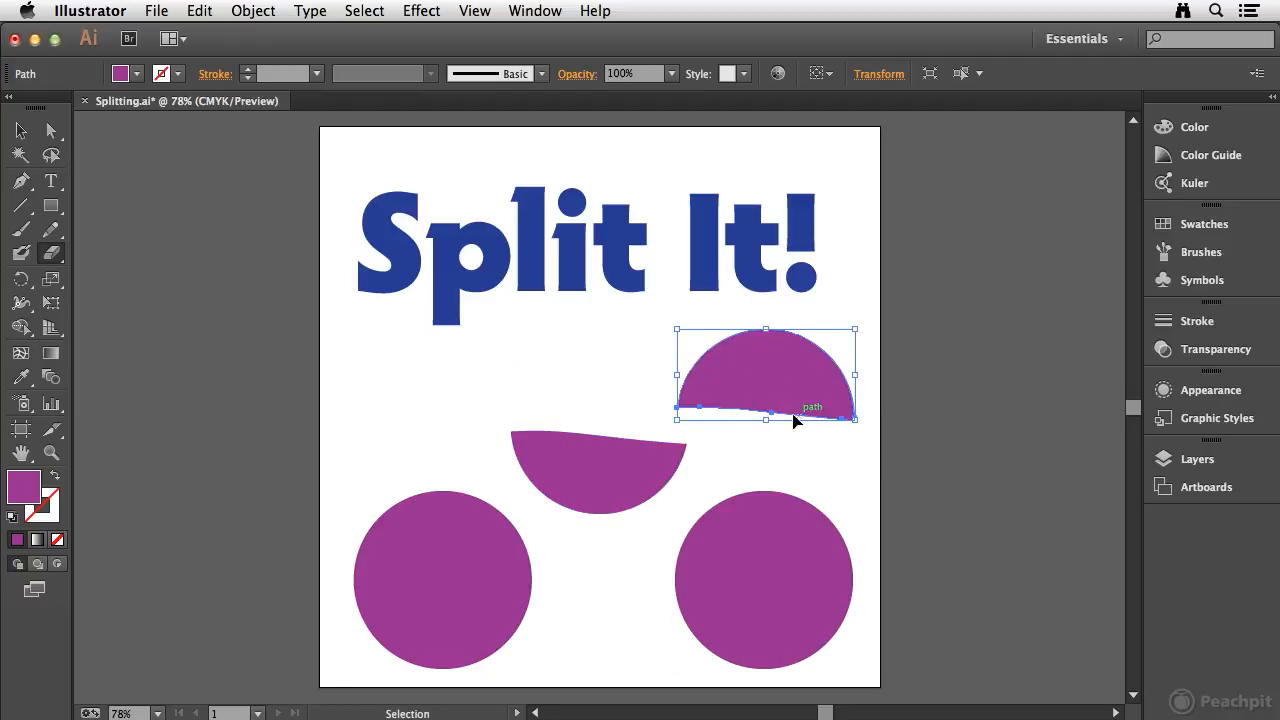
key(super+z)
Erase a wavy stroke inside the top half of the split circle and trim off its upper edge.
key(shift+e)
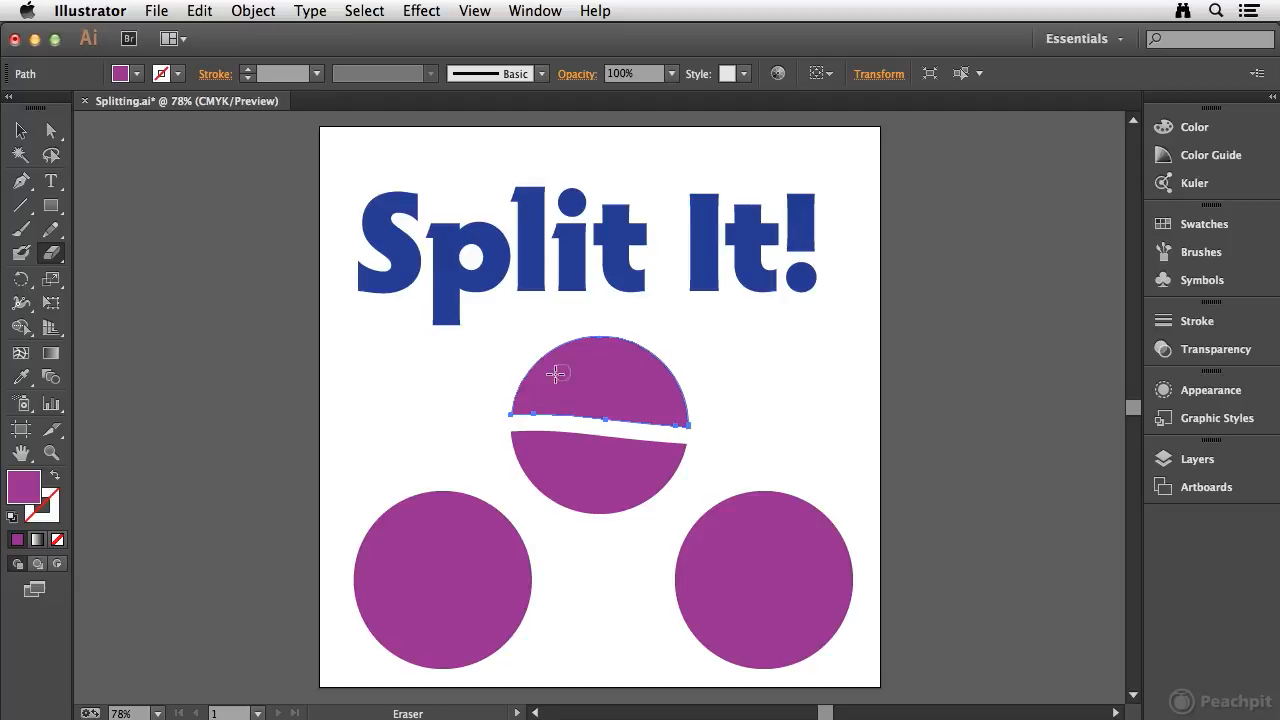
mouse_move(540, 392)
mouse_down()
mouse_move(616, 379)
mouse_move(668, 397)
mouse_up()
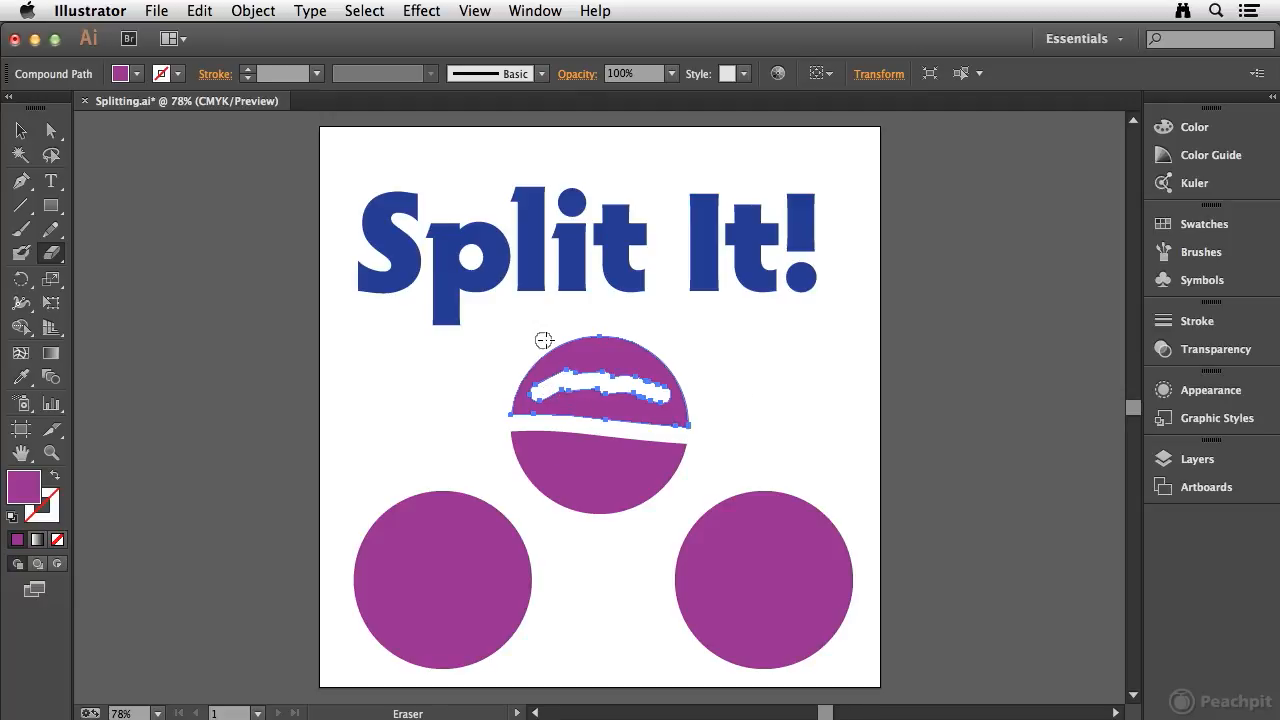
mouse_move(697, 357)
mouse_down()
mouse_move(725, 344)
mouse_move(563, 336)
mouse_move(487, 363)
mouse_up()
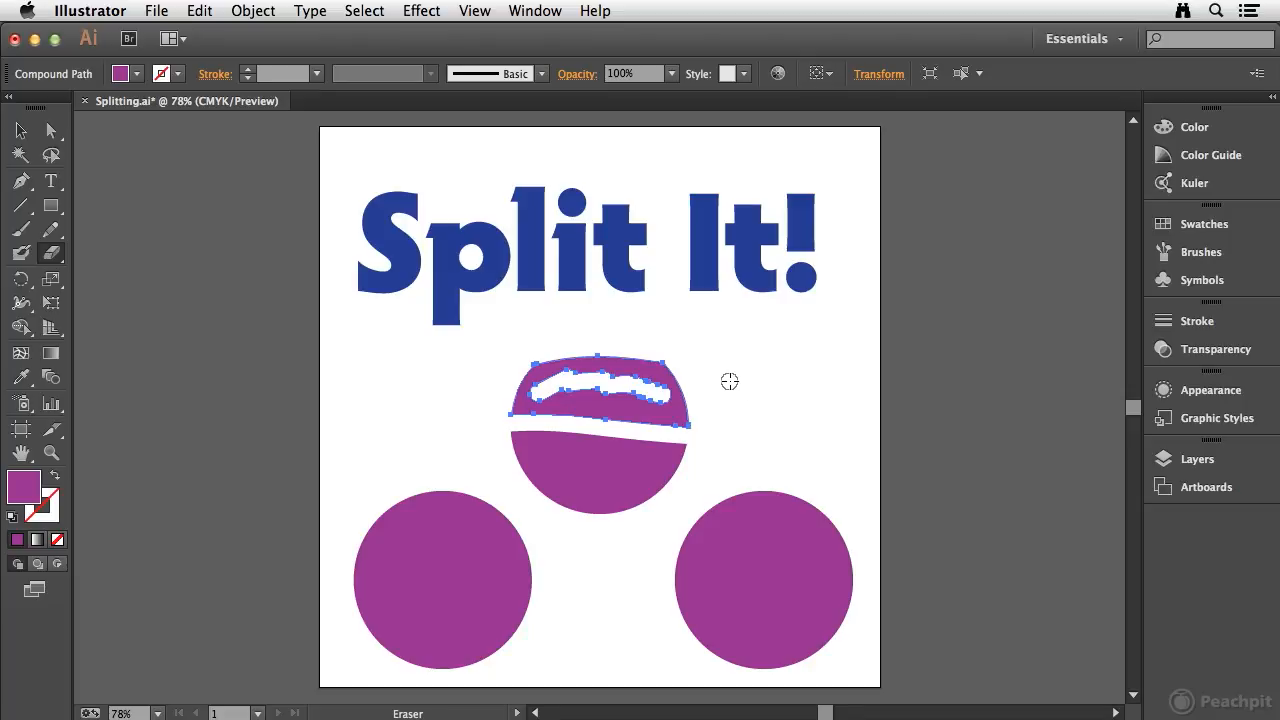
Deselect everything, erase a long stroke across the Split It! lettering and all the circles, and undo it.
key(v)
super+click(419, 366)
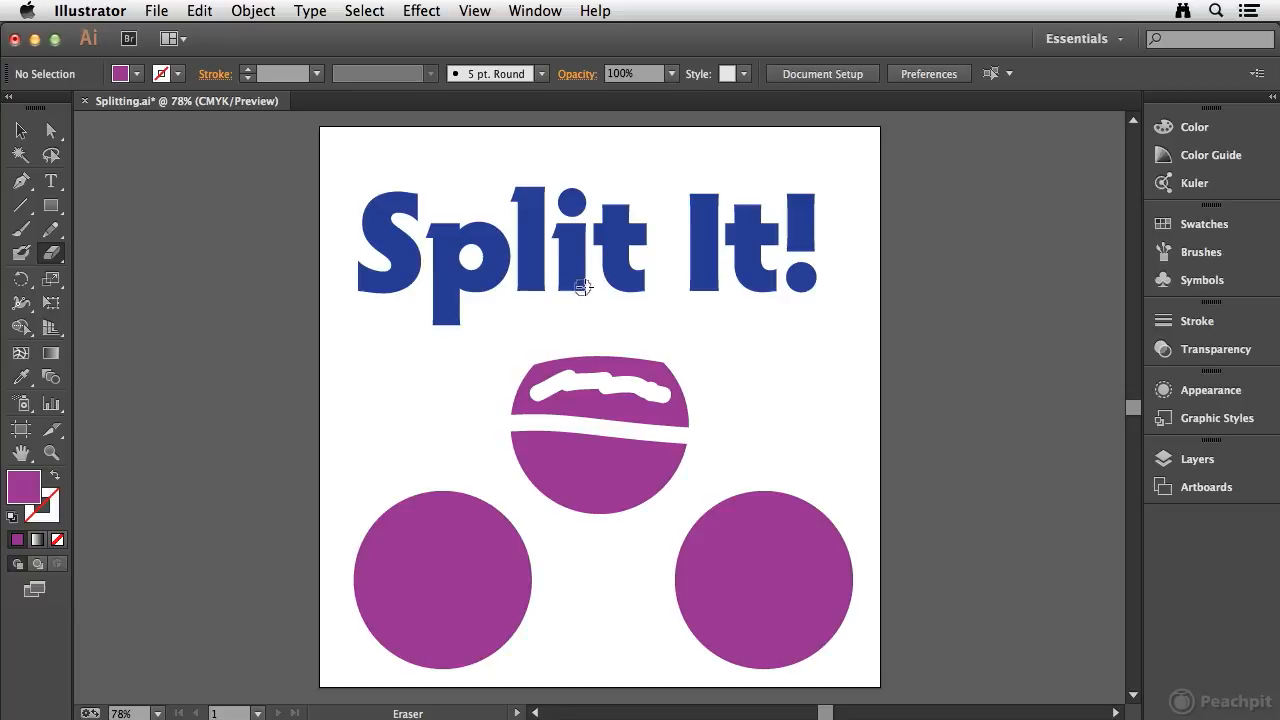
mouse_move(267, 260)
mouse_down()
mouse_move(984, 289)
mouse_move(846, 409)
mouse_move(399, 443)
mouse_move(287, 509)
mouse_move(869, 565)
mouse_move(990, 614)
mouse_up()
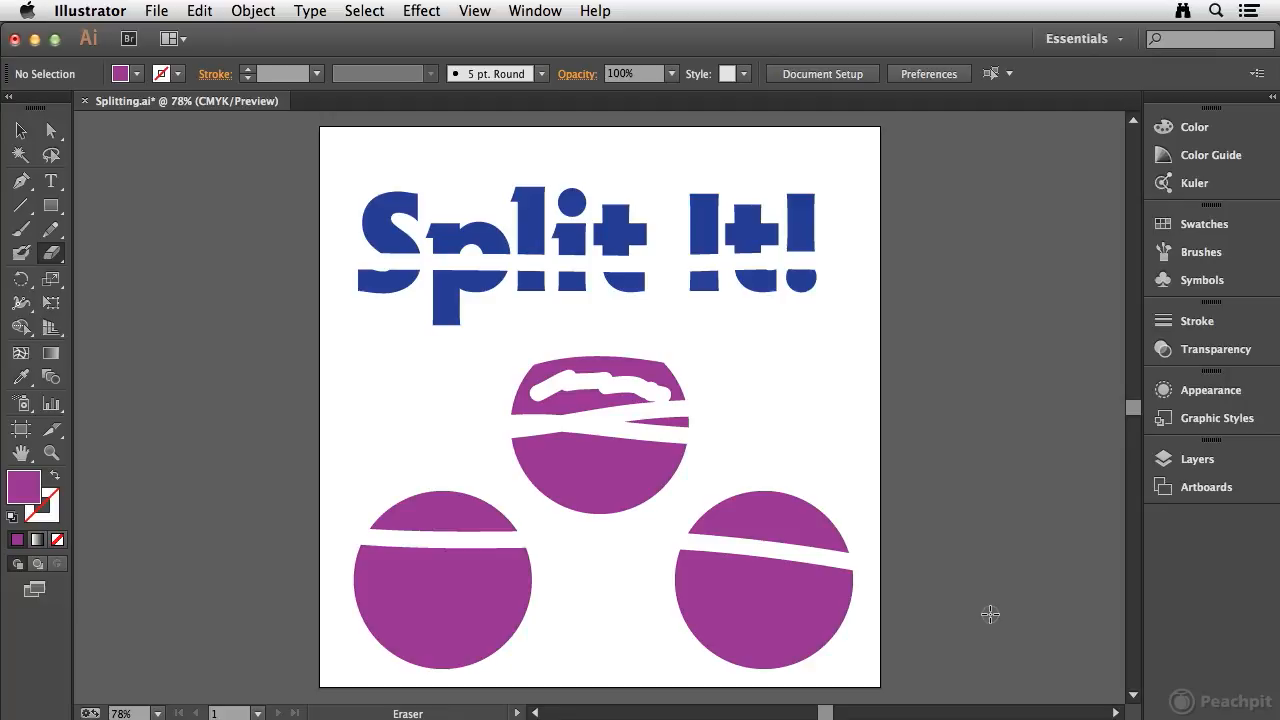
key(super+z)
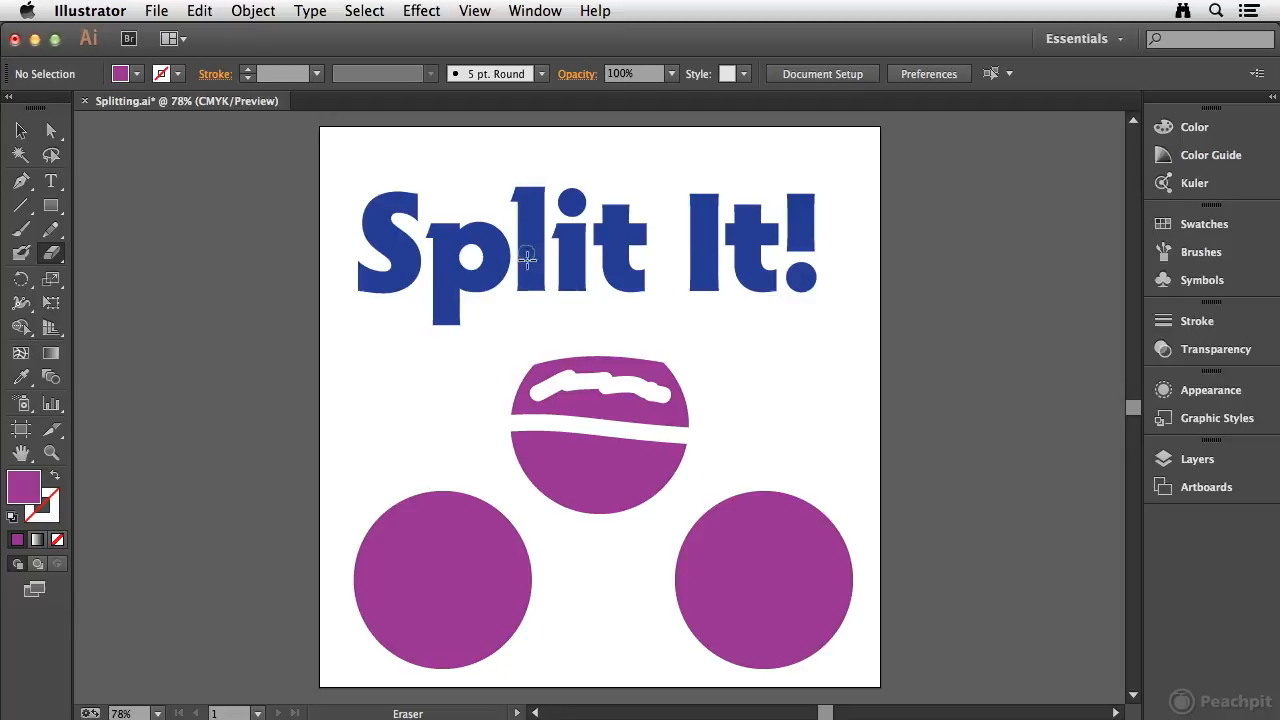
Select only the bottom half of the middle circle, erase a curved band across it, and deselect.
key(v)
click(578, 466)
key(shift+e)
mouse_move(204, 623)
mouse_down()
mouse_move(509, 497)
mouse_move(837, 487)
mouse_move(418, 636)
mouse_up()
mouse_move(930, 511)
mouse_down()
mouse_move(964, 349)
mouse_move(625, 231)
mouse_move(754, 277)
mouse_move(1003, 335)
mouse_up()
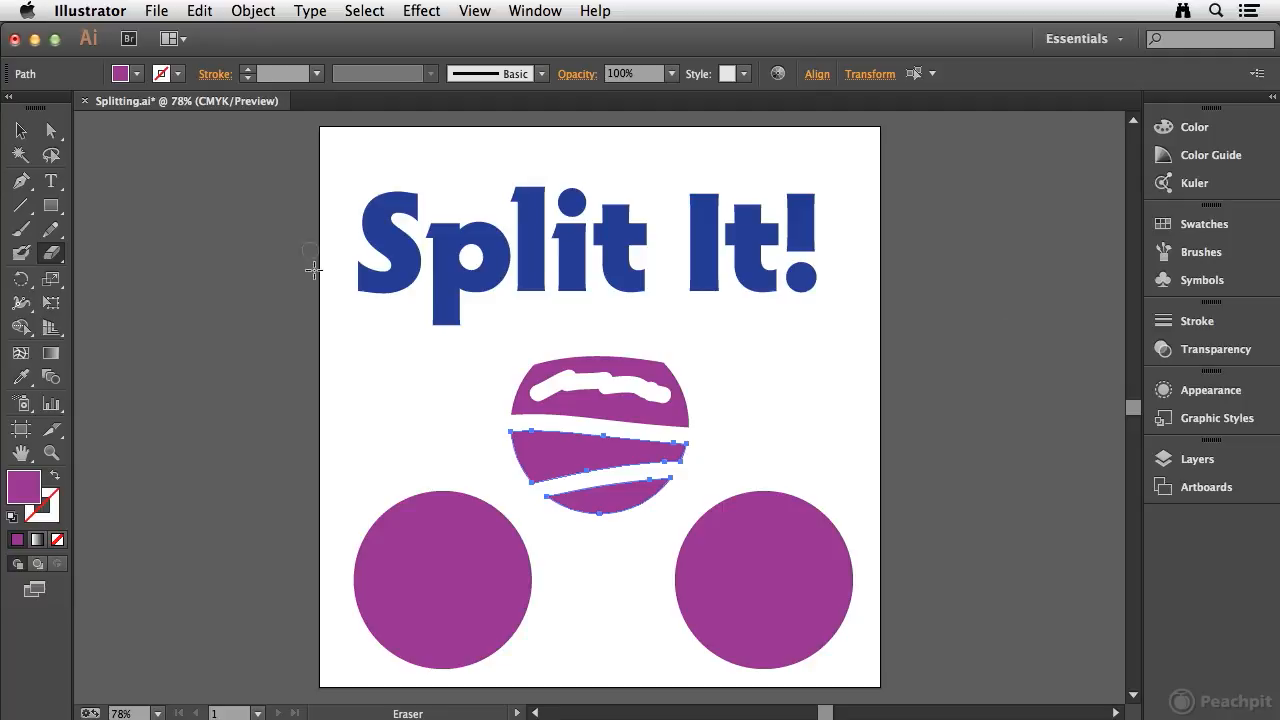
key(v)
click(330, 425)
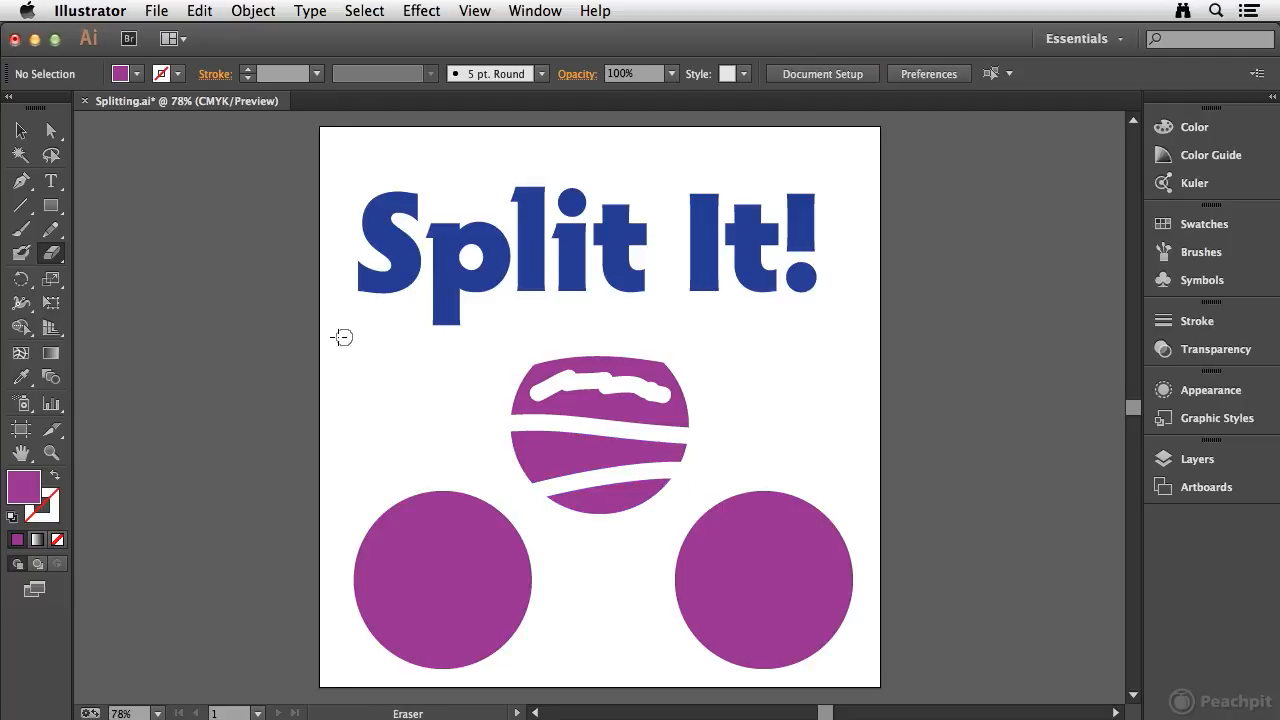
Cut the lower-left circle at its left and right anchor points with the Scissors tool.
click(53, 254)
drag(57, 256, 130, 275)
key(super+space)
drag(290, 455, 580, 679)
drag(671, 431, 510, 366)
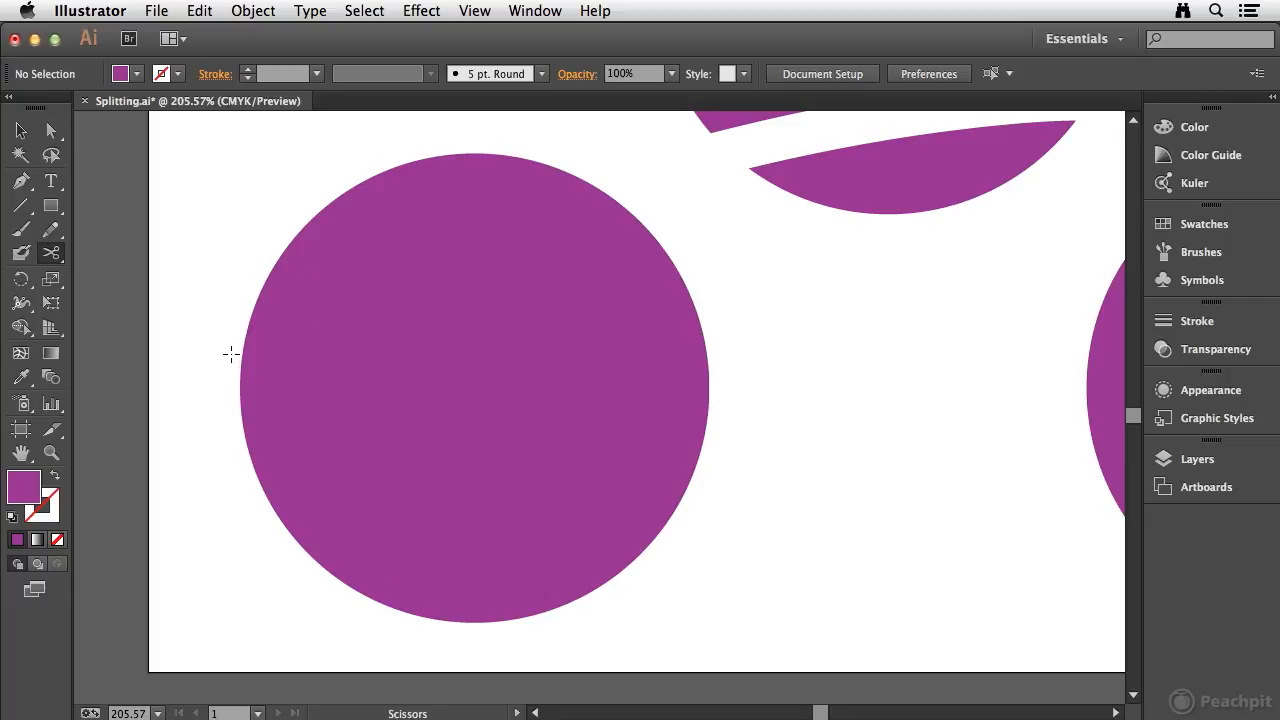
key(super)
super+click(487, 257)
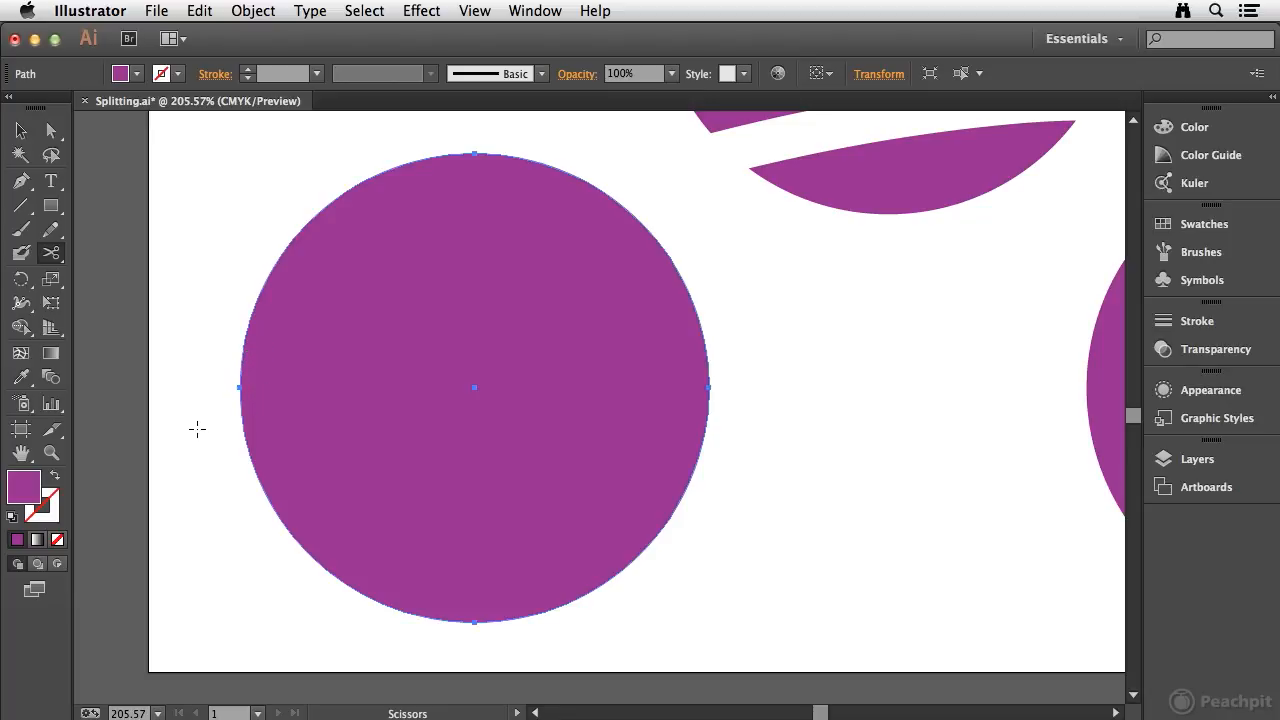
click(240, 388)
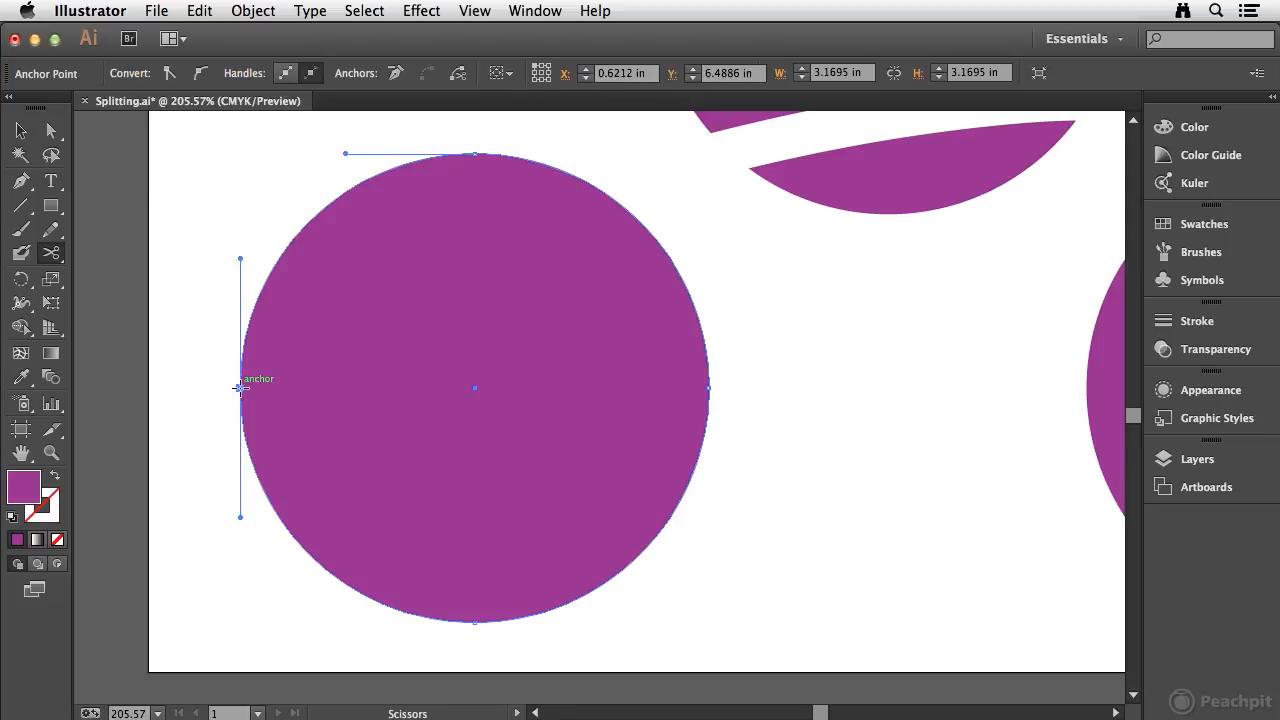
click(708, 387)
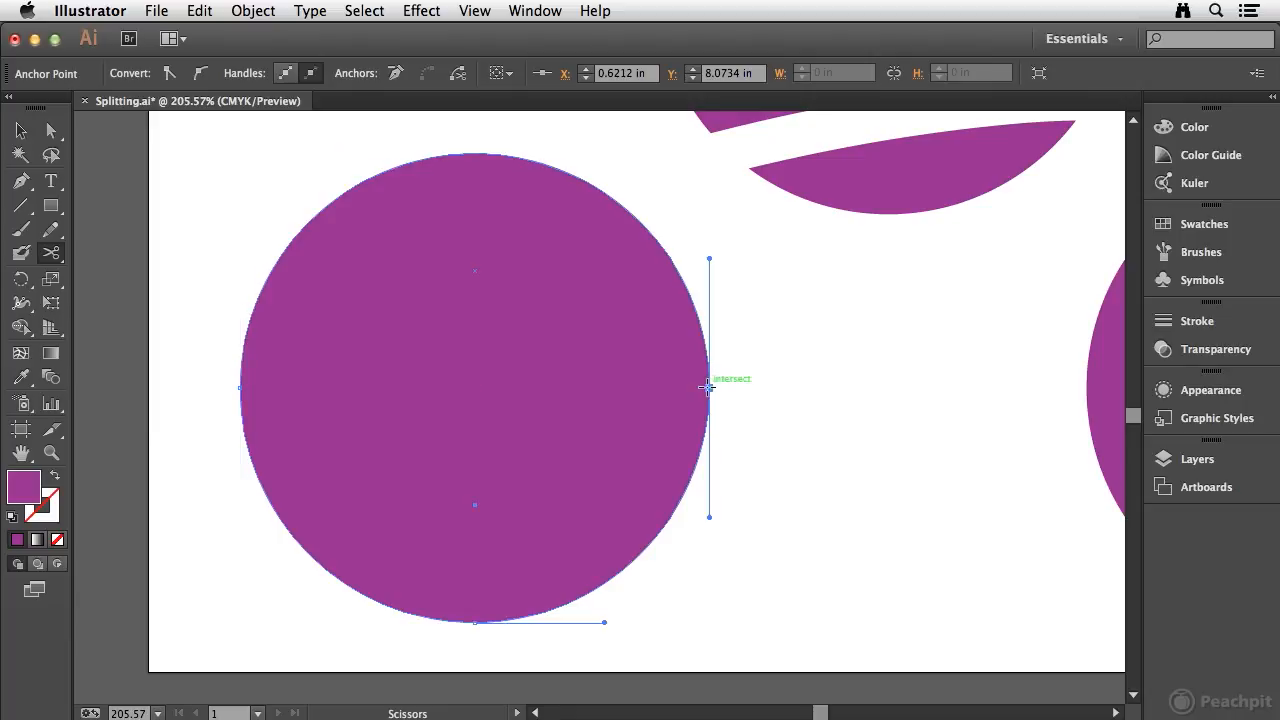
Move the top half of the cut lower-left circle straight up to open a gap between the halves.
key(v)
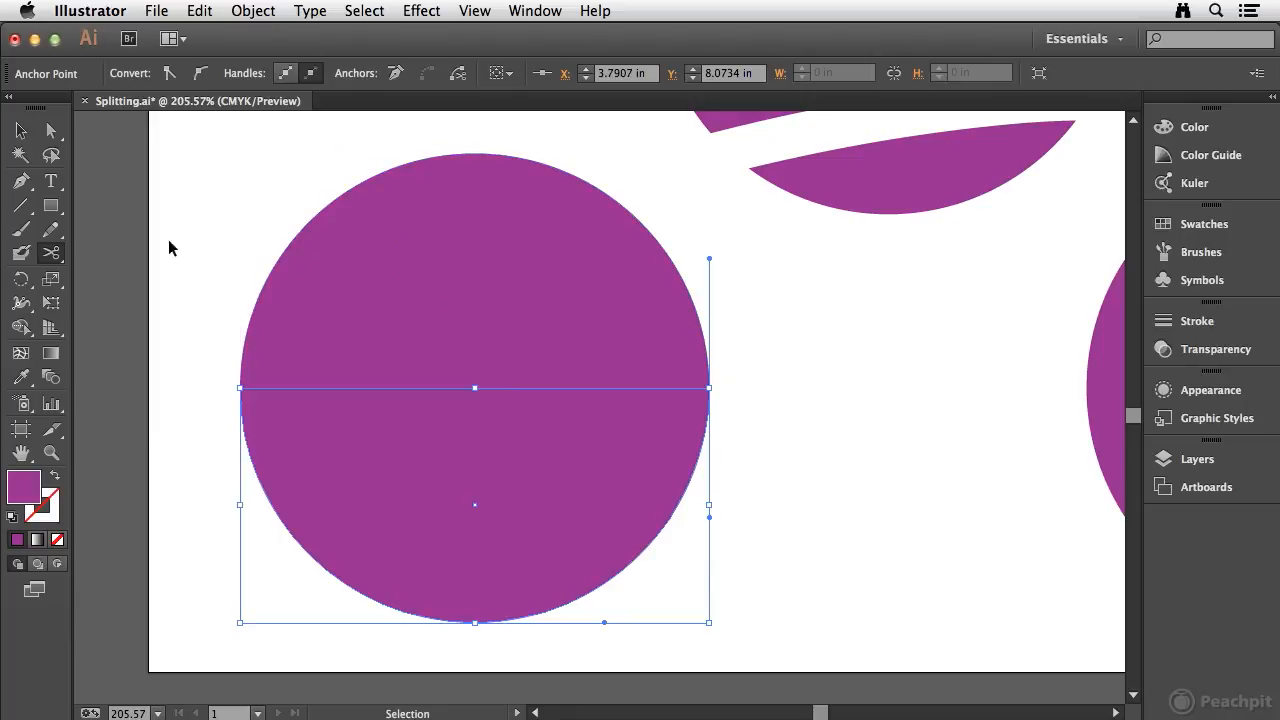
click(180, 250)
click(372, 289)
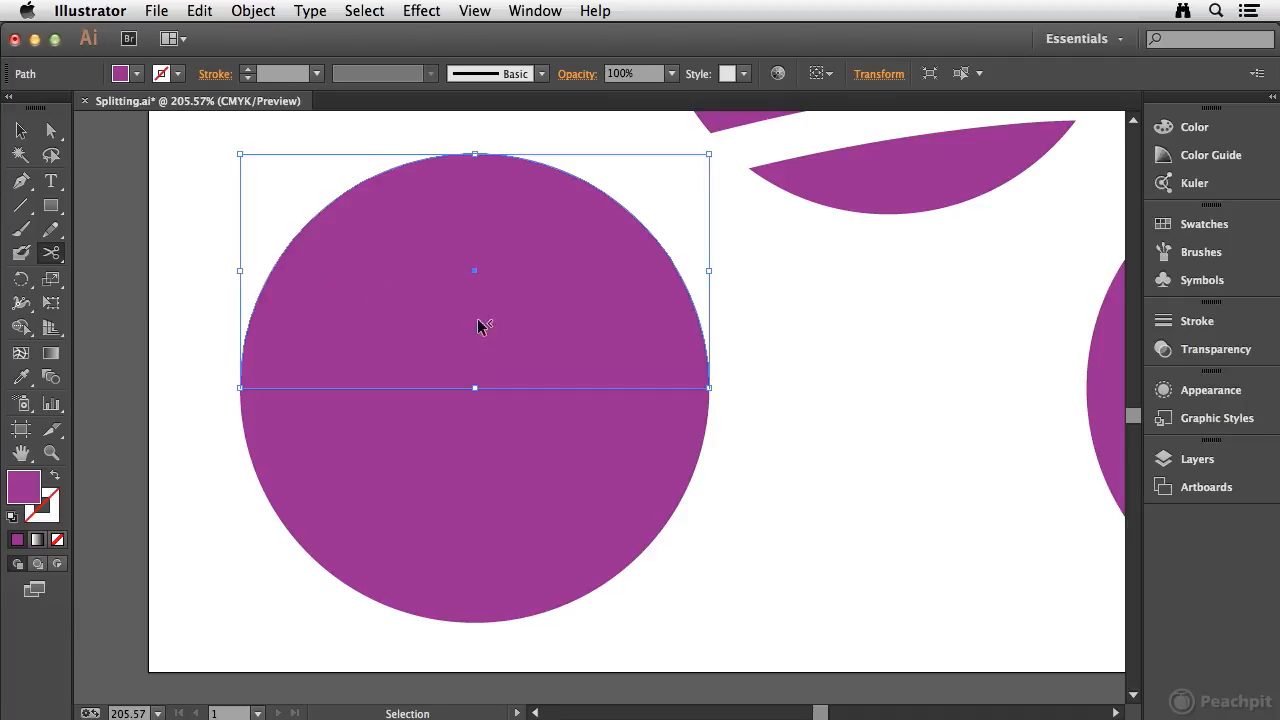
drag(403, 320, 414, 286)
key(c)
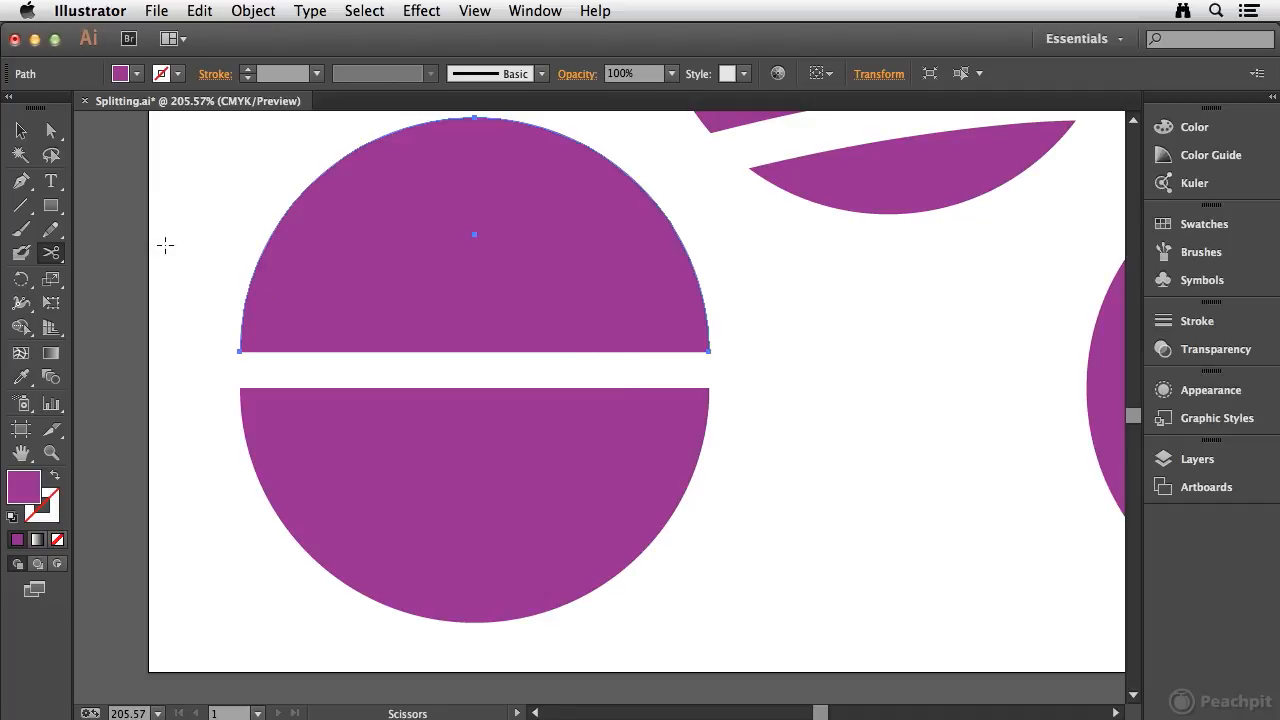
Remove the fill from the upper half of the cut circle and deselect it.
click(20, 131)
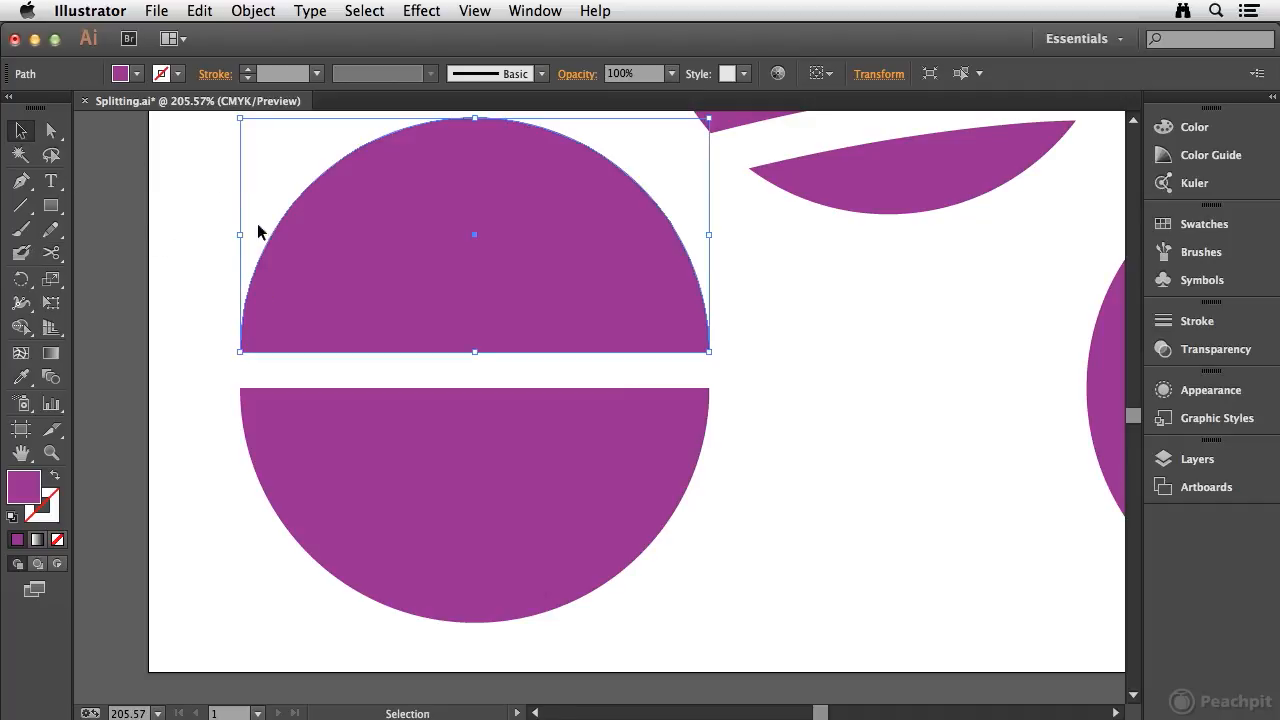
click(58, 541)
click(129, 304)
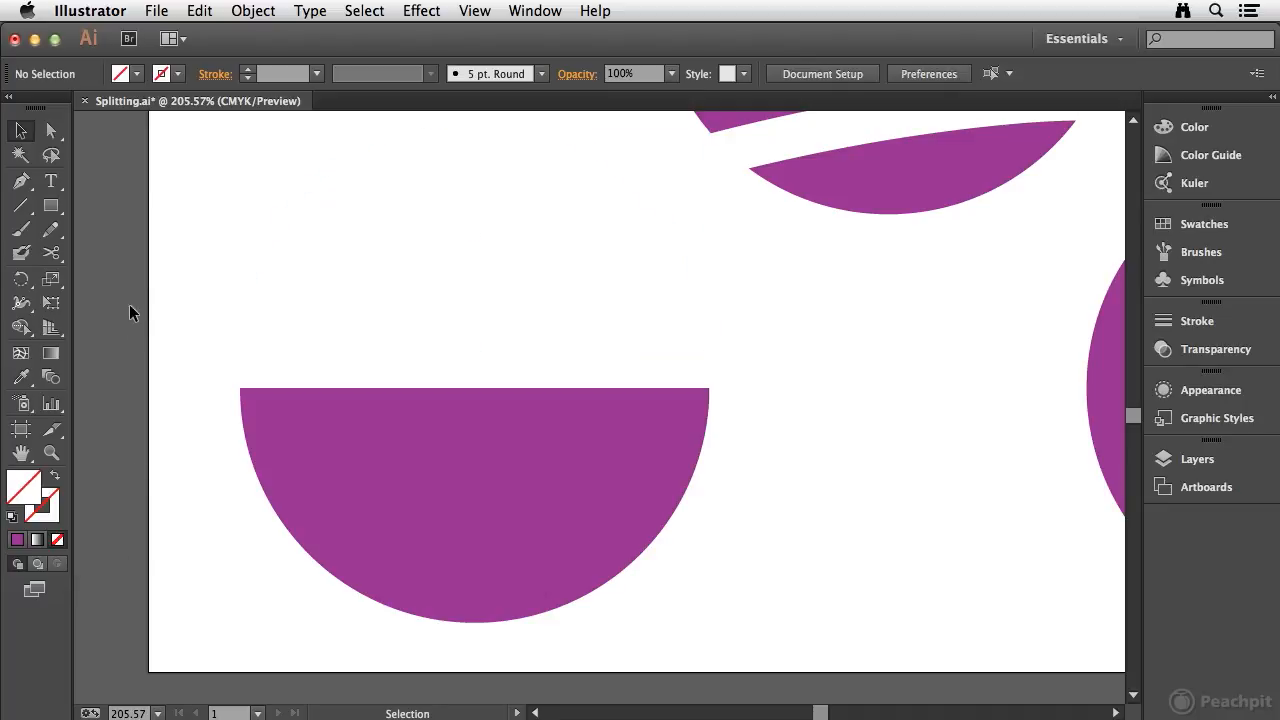
Select the two open endpoints of the unfilled half-circle path and join them with a straight segment.
drag(255, 199, 313, 236)
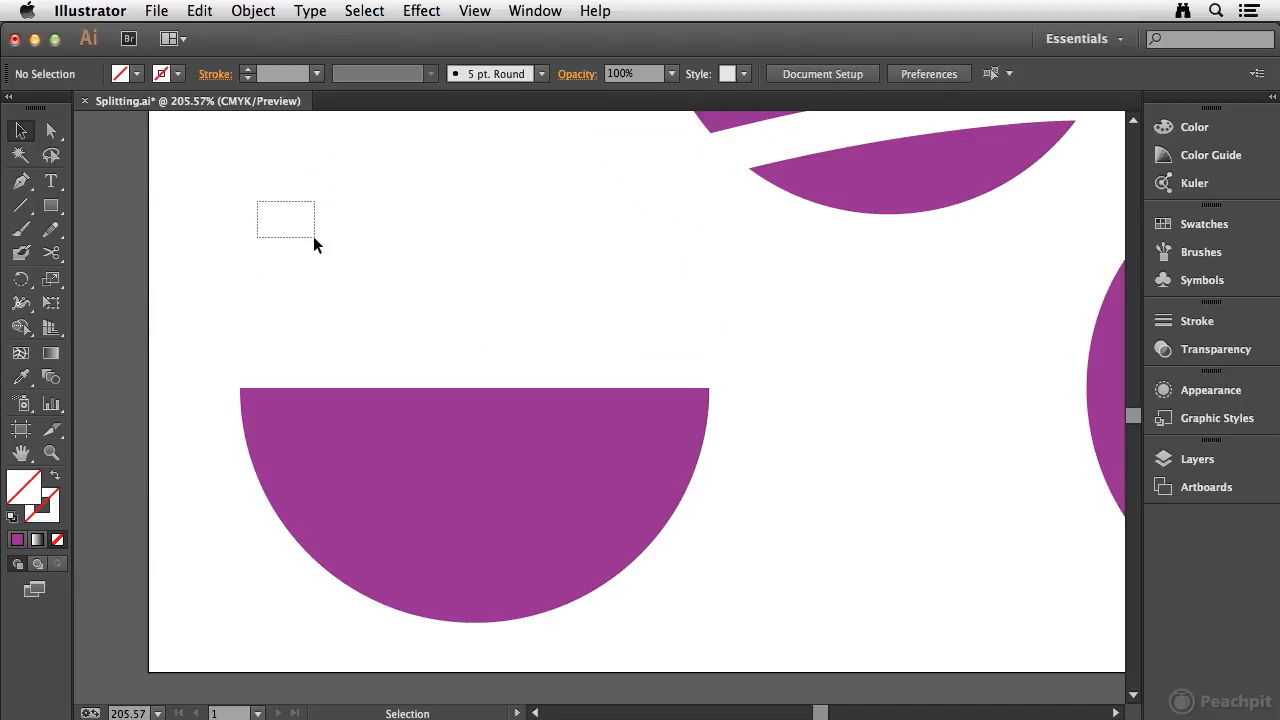
click(56, 136)
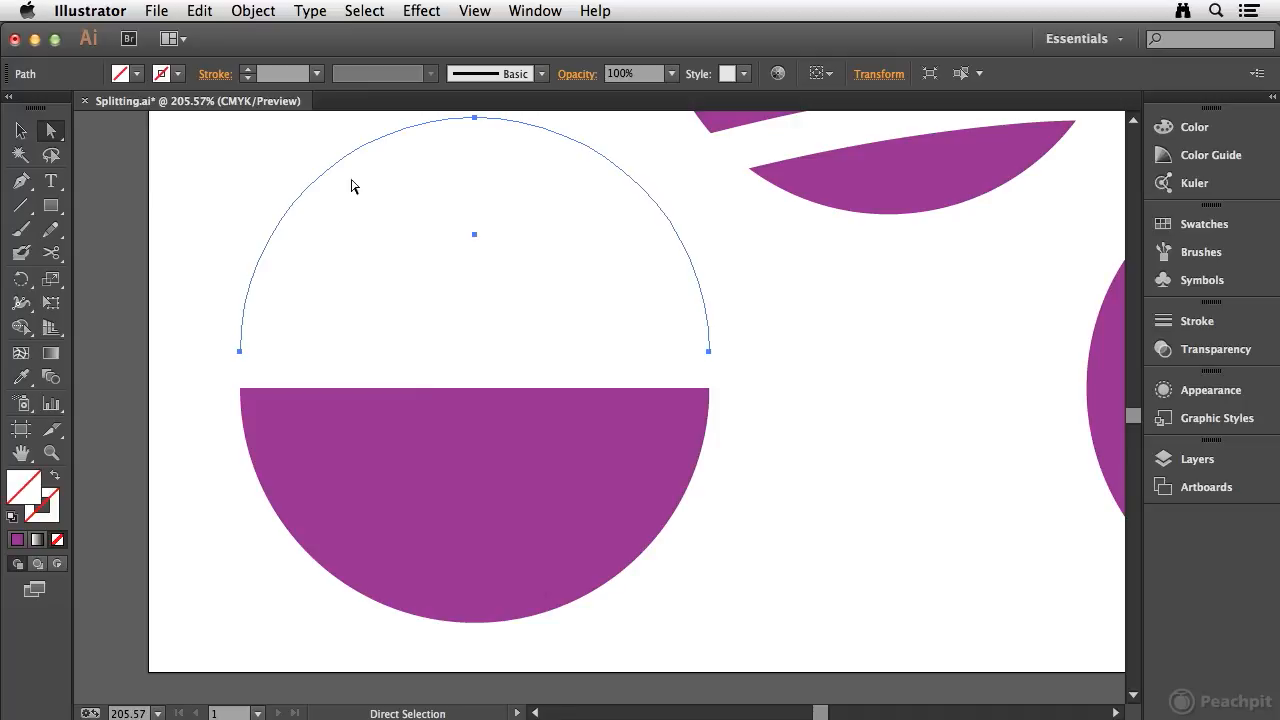
click(227, 354)
drag(182, 336, 764, 386)
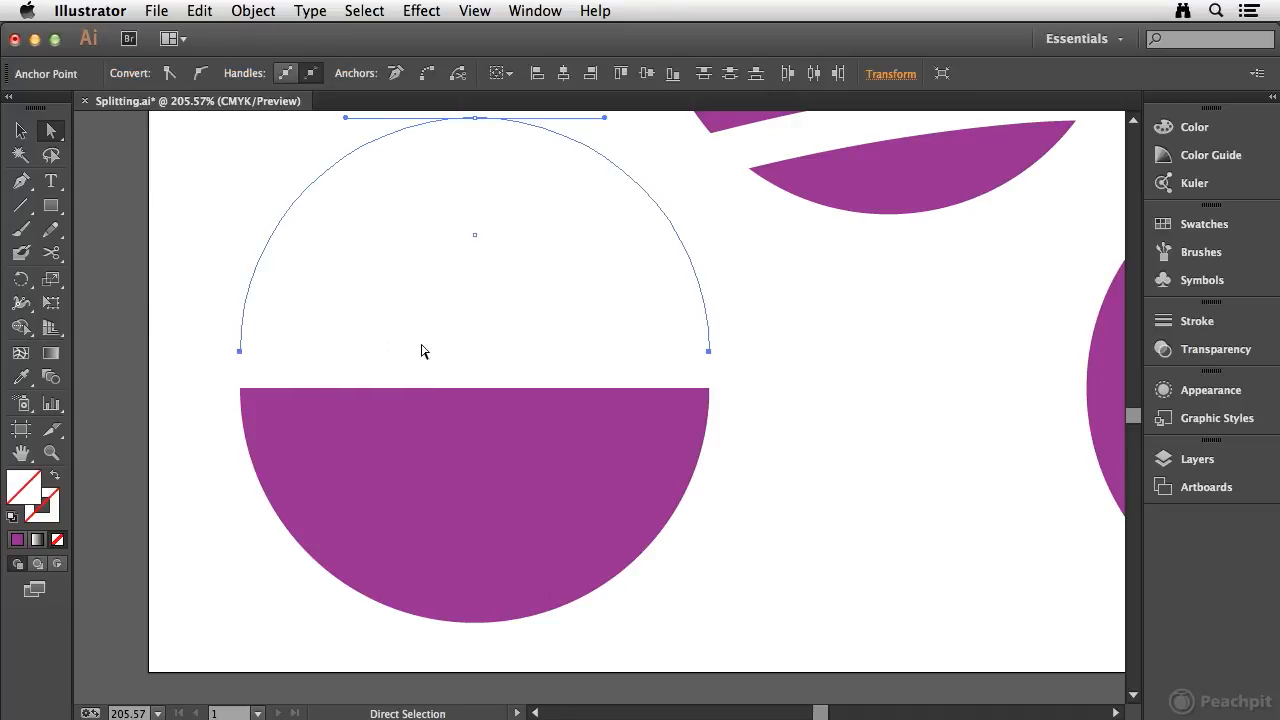
key(super)
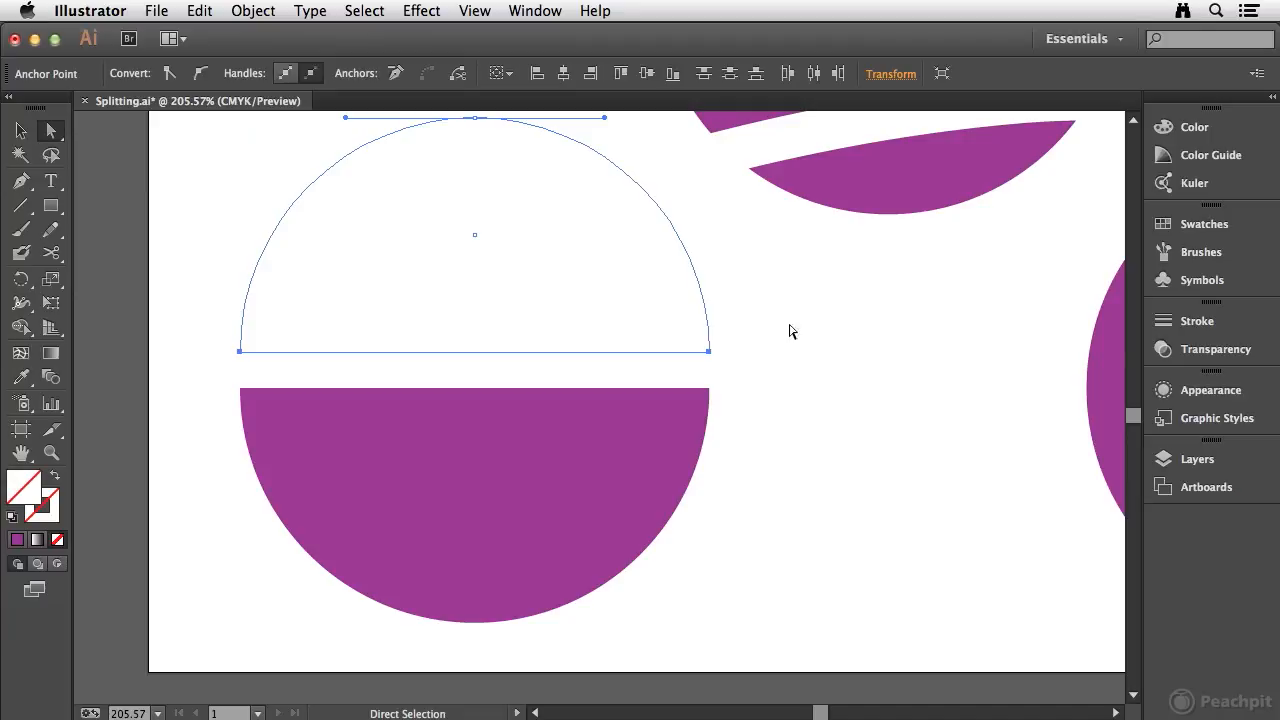
Slice the lower-right circle horizontally with a shallow freehand arc using the Knife tool.
click(303, 417)
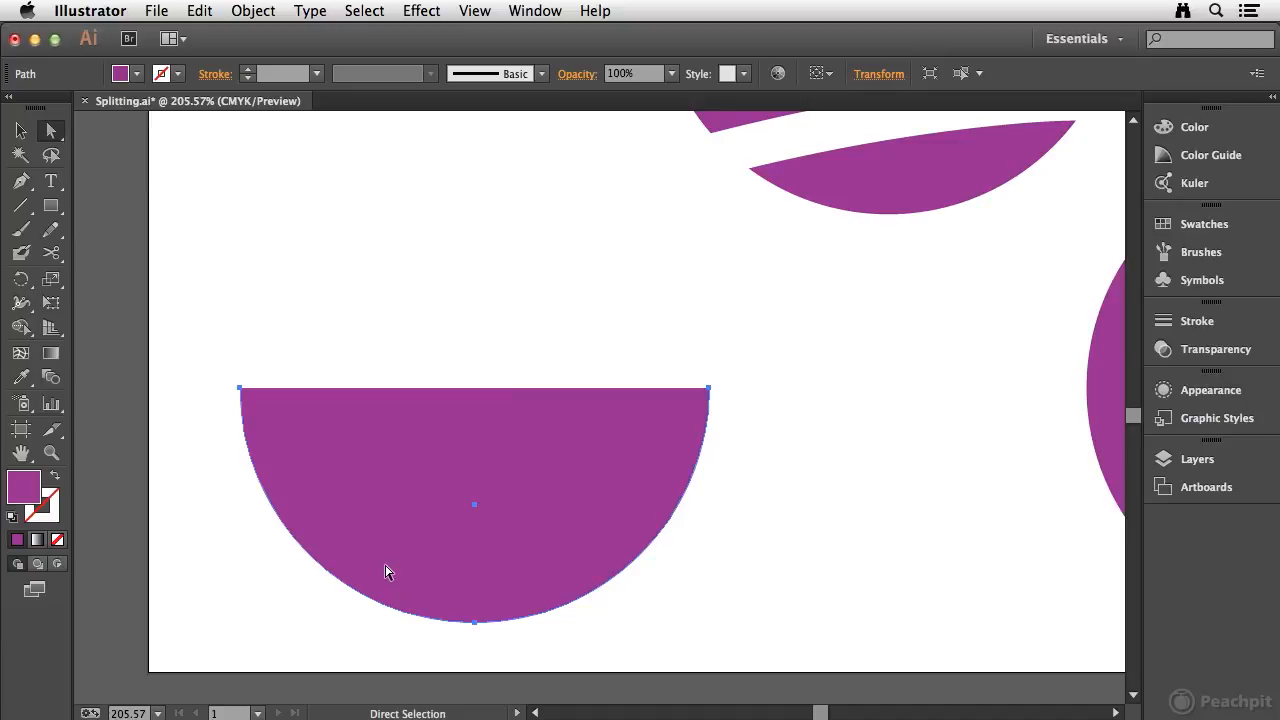
key(space)
drag(1046, 350, 320, 332)
drag(623, 337, 449, 366)
click(166, 309)
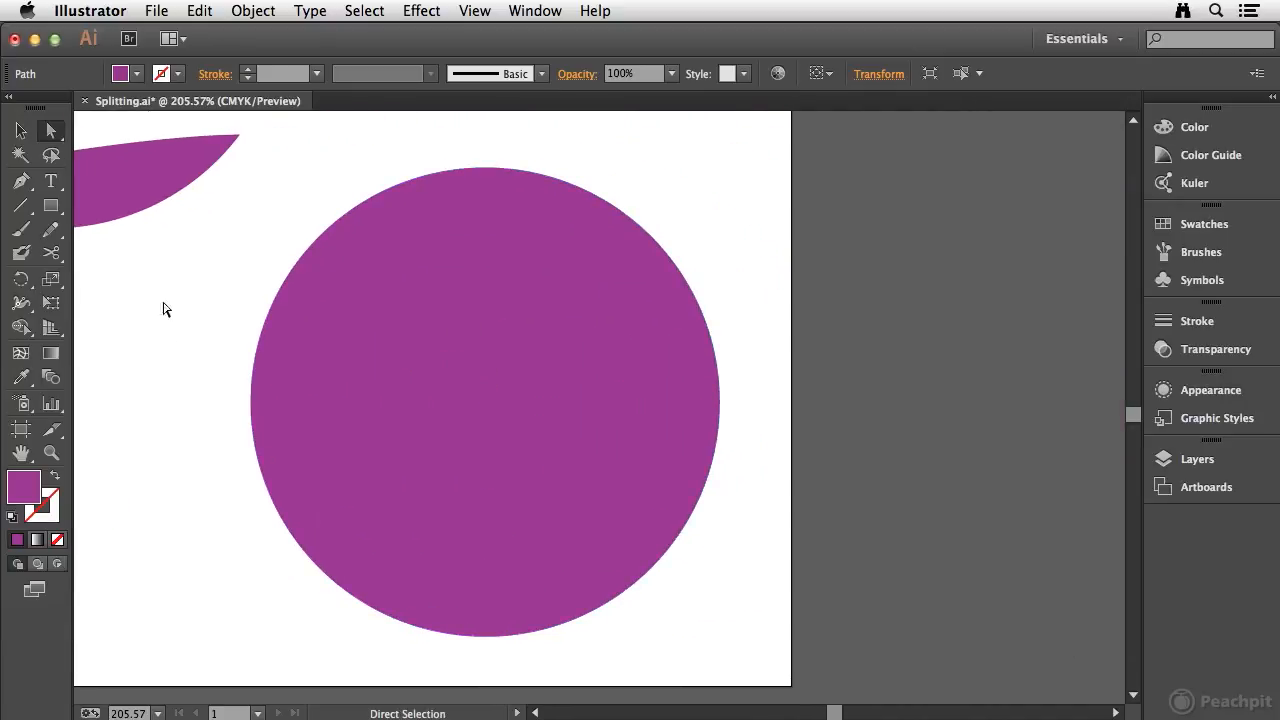
mouse_move(51, 253)
mouse_down()
mouse_move(128, 260)
mouse_move(145, 304)
mouse_up()
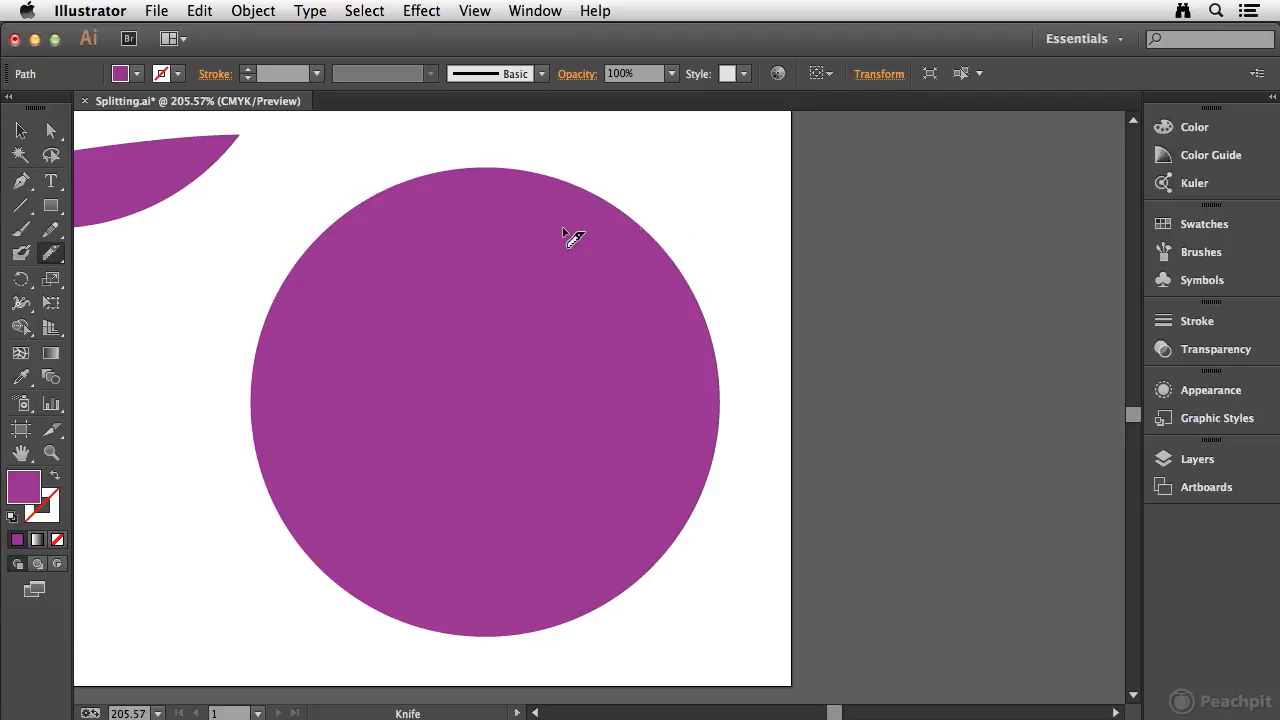
mouse_move(145, 440)
mouse_down()
mouse_move(434, 383)
mouse_move(749, 409)
mouse_move(893, 455)
mouse_up()
key(a)
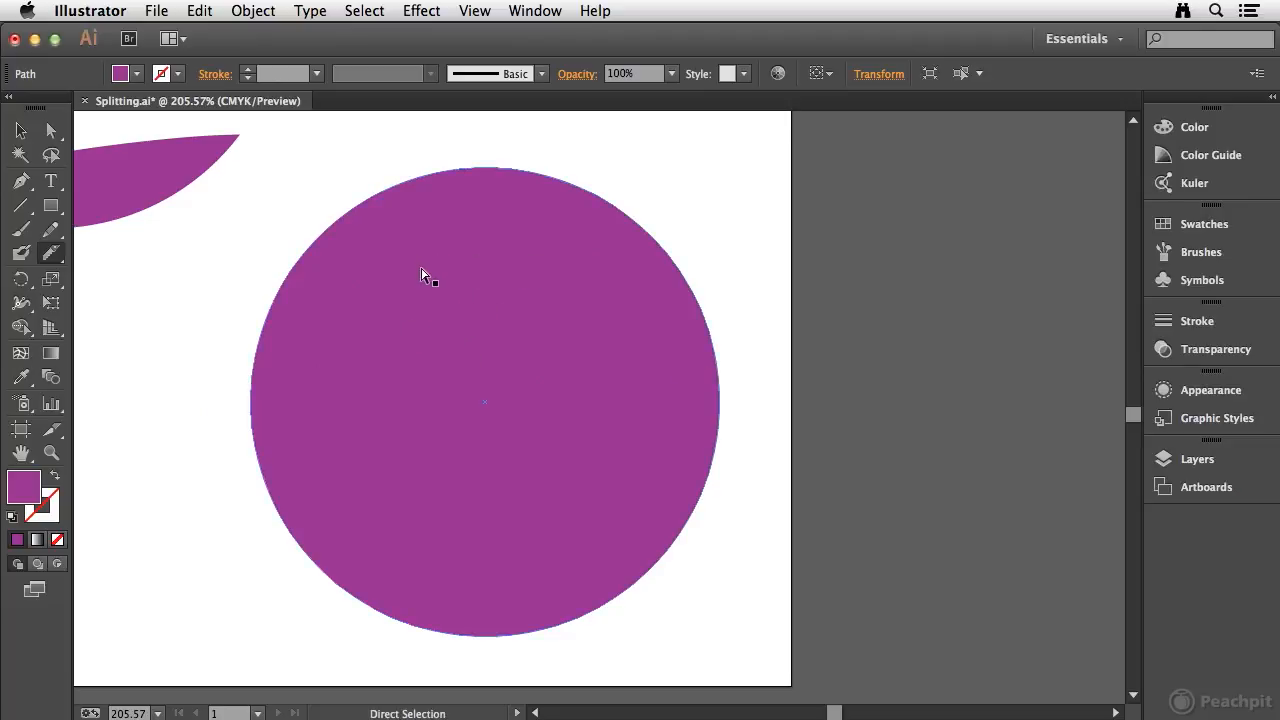
mouse_move(131, 452)
mouse_down()
mouse_move(226, 425)
mouse_move(506, 399)
mouse_move(846, 434)
mouse_up()
Move the upper piece of the sliced lower-right circle upward, away from the lower piece.
click(21, 131)
click(190, 212)
drag(439, 284, 429, 229)
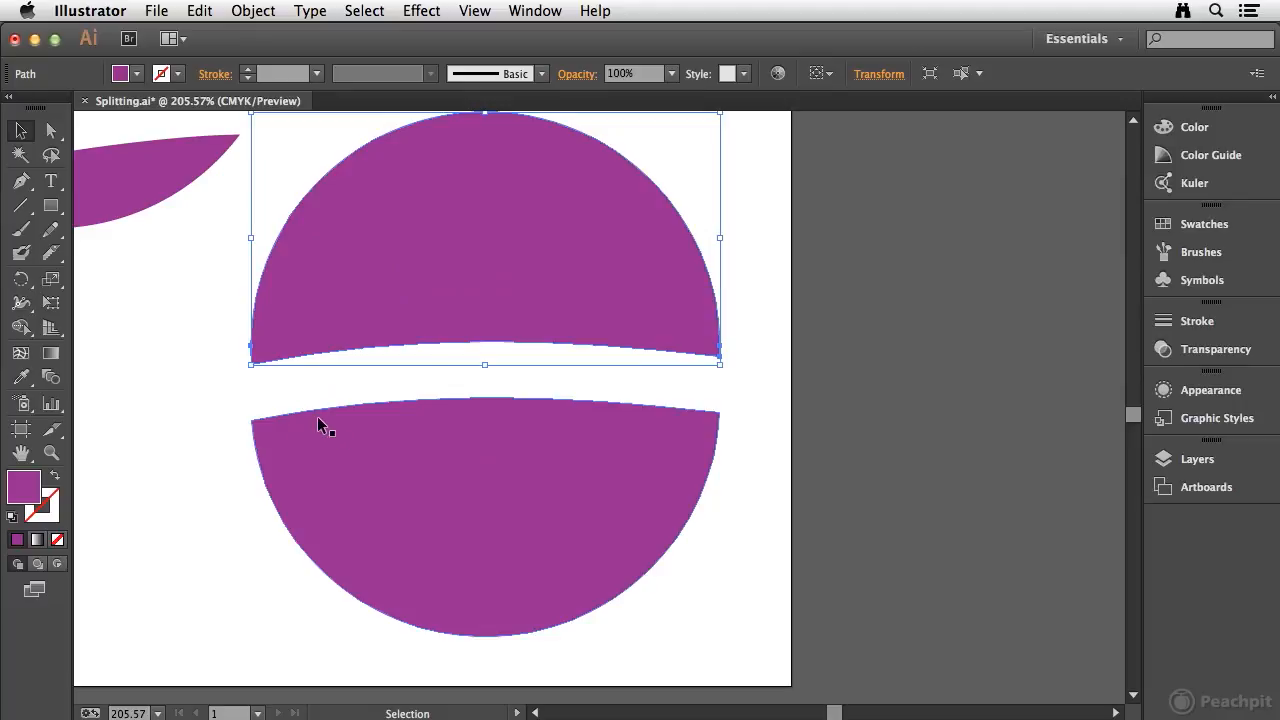
Examine the path of the upper sliced piece by directly selecting part of its upper-left edge.
click(180, 510)
click(51, 130)
drag(278, 163, 358, 230)
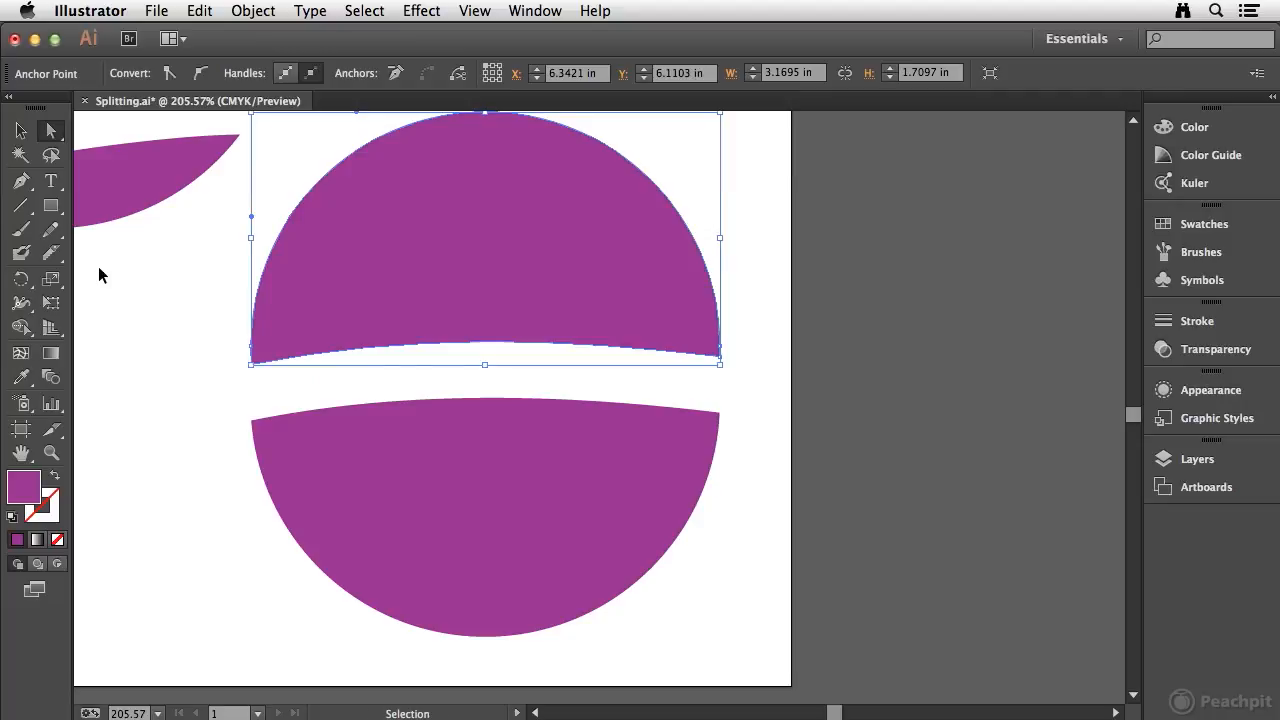
Slice the blue "Split It!" lettering horizontally through its middle with a freehand wavy cut using the Knife tool.
key(super+0)
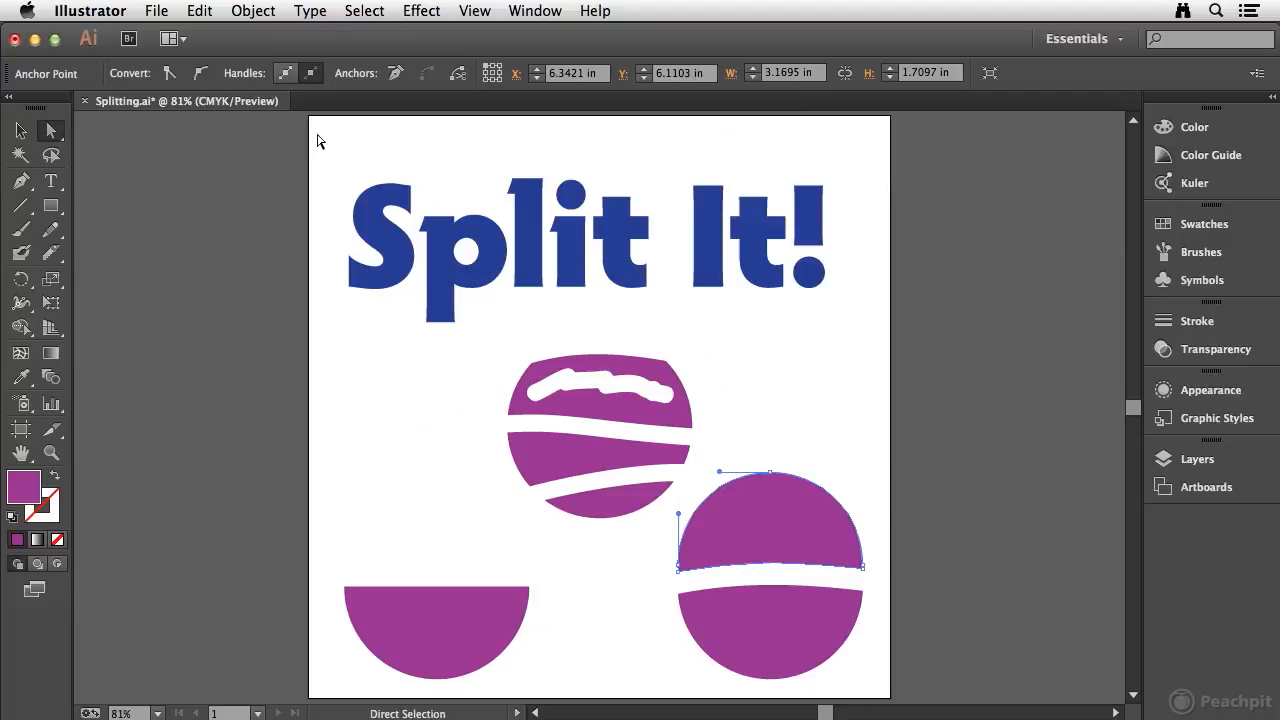
click(20, 130)
click(362, 228)
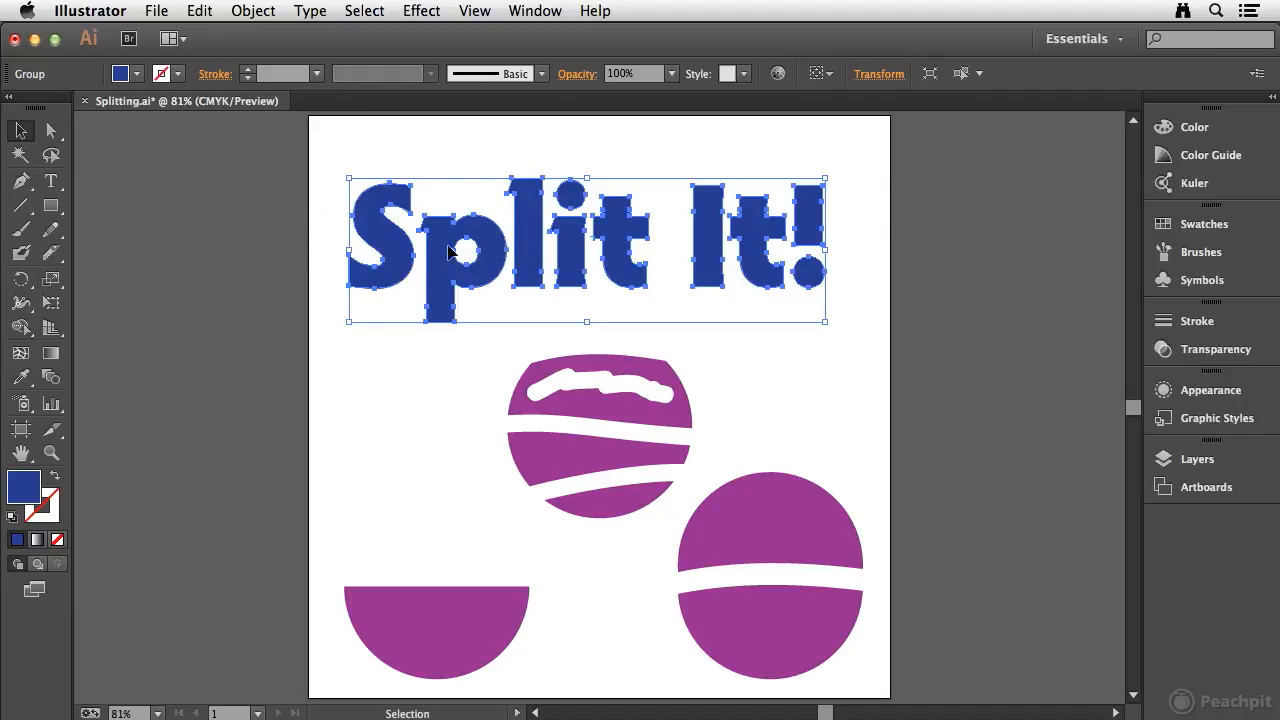
click(51, 255)
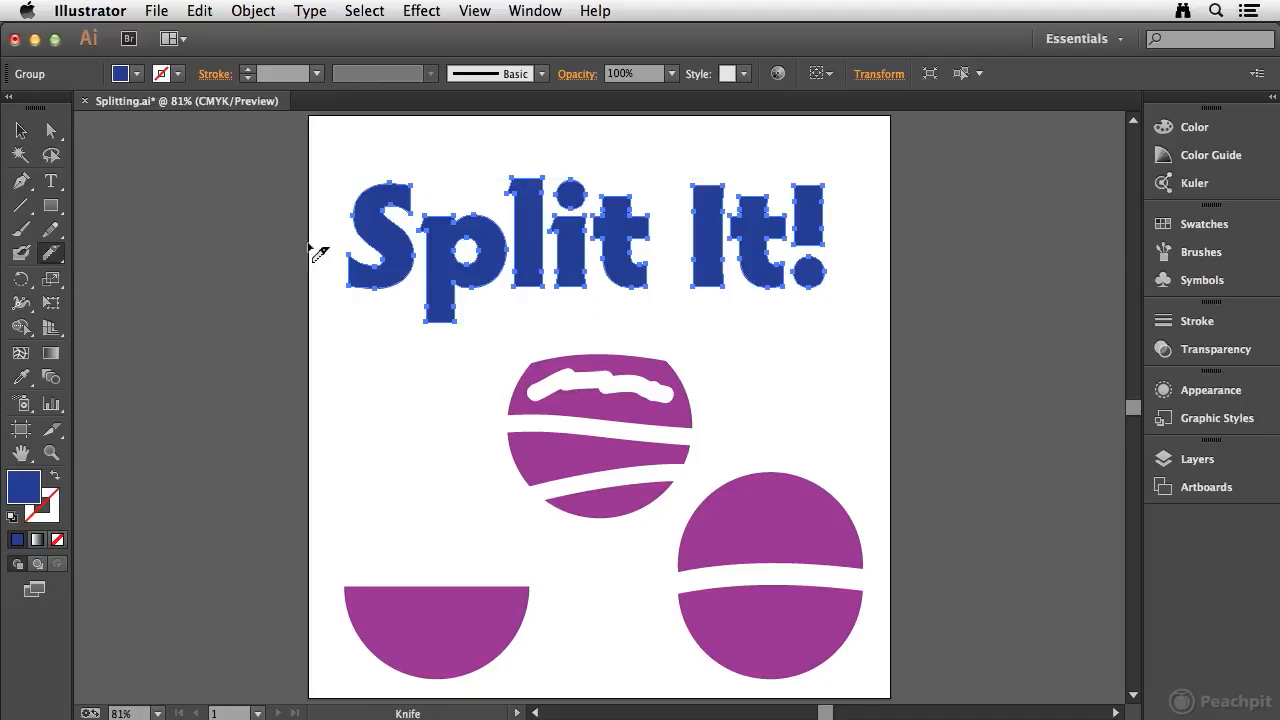
mouse_move(250, 255)
mouse_down()
mouse_move(342, 243)
mouse_move(527, 258)
mouse_move(777, 242)
mouse_move(907, 258)
mouse_up()
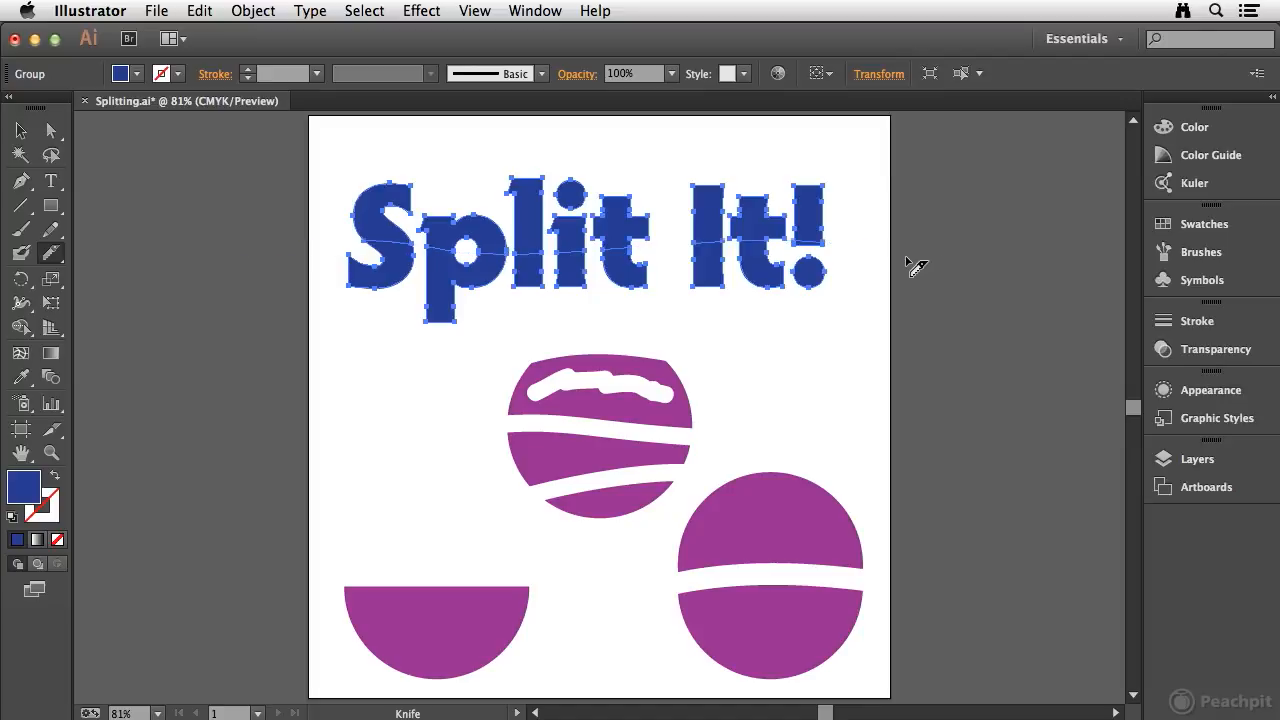
Ungroup the sliced "Split It!" lettering and move its upper halves straight up, away from the lower halves.
click(19, 131)
click(253, 11)
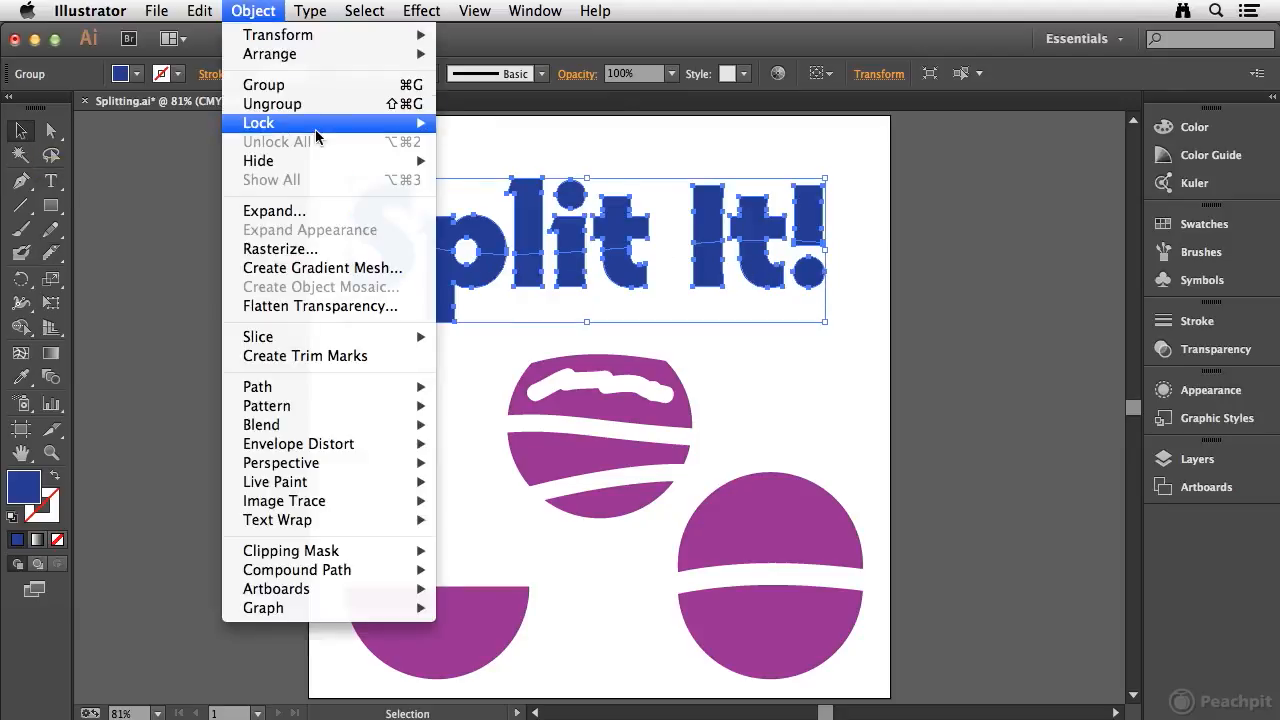
click(272, 97)
drag(310, 148, 905, 225)
drag(609, 206, 610, 173)
click(858, 355)
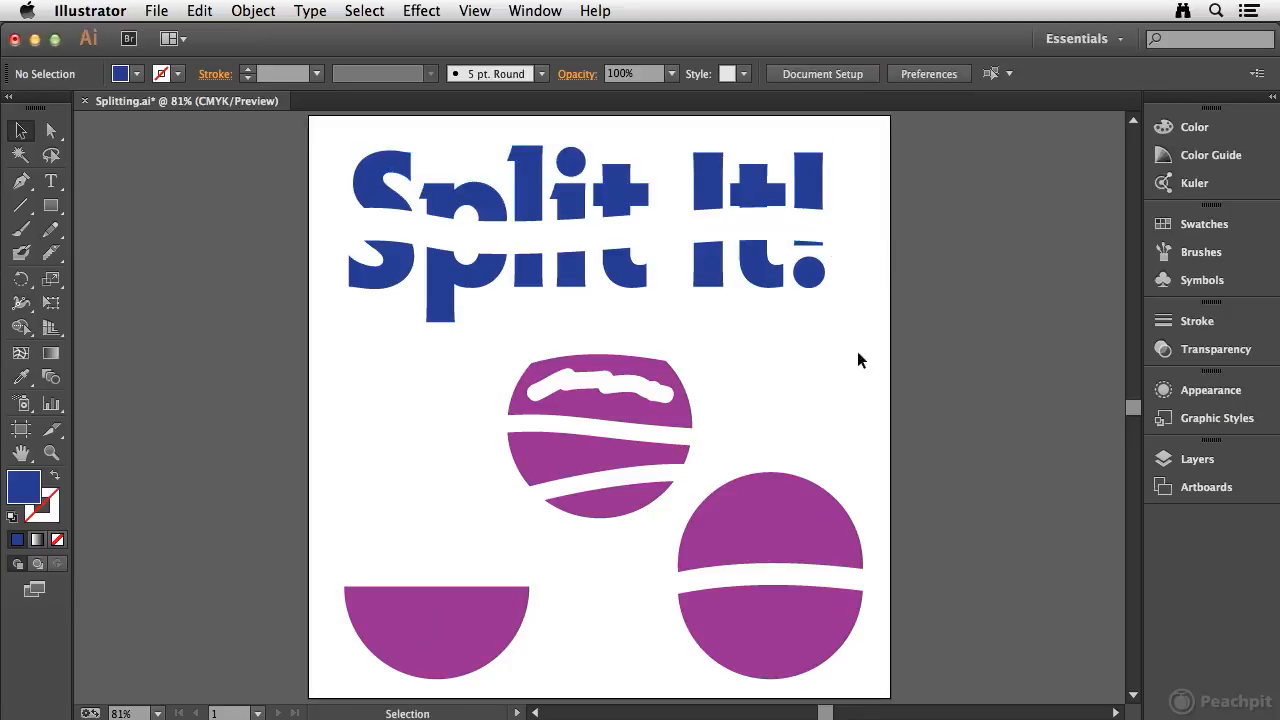